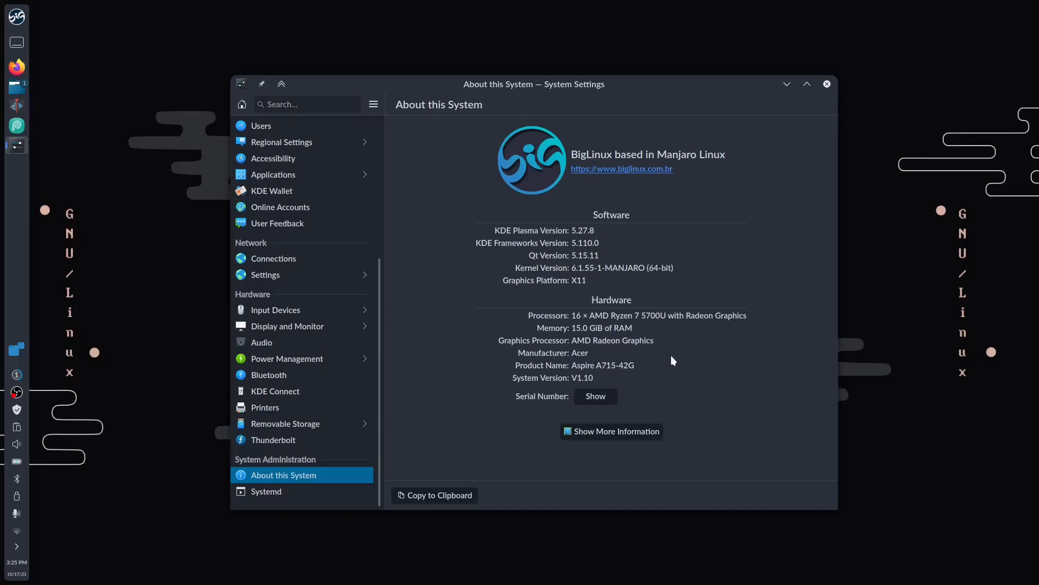
Step: Install the video hybrid amd nvidia 470xx prime driver through Control Center's driver manager, entering the account password to authorize it
left_click(16, 17)
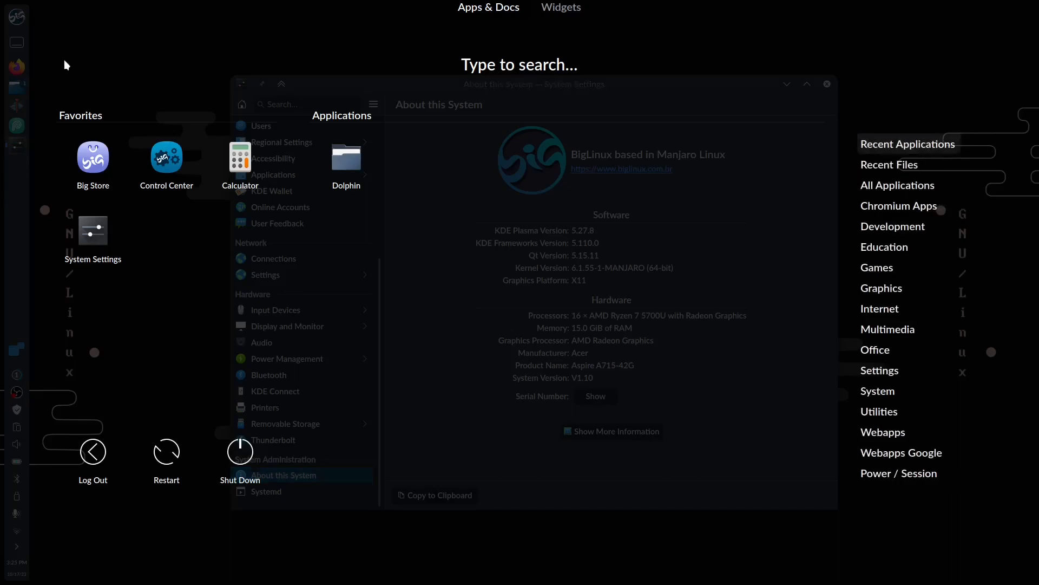
left_click(166, 160)
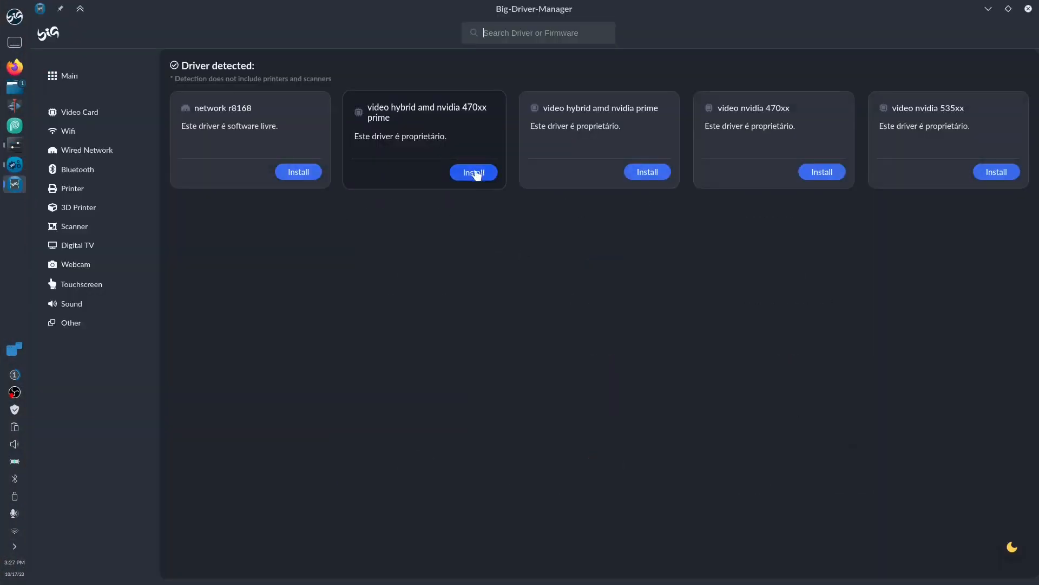
left_click(475, 173)
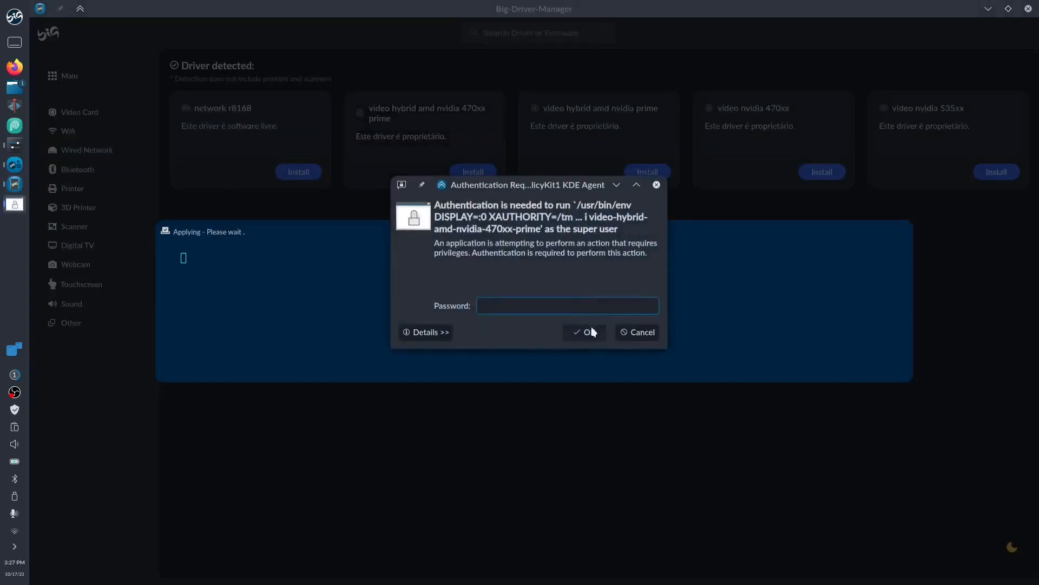
type("****")
left_click(587, 331)
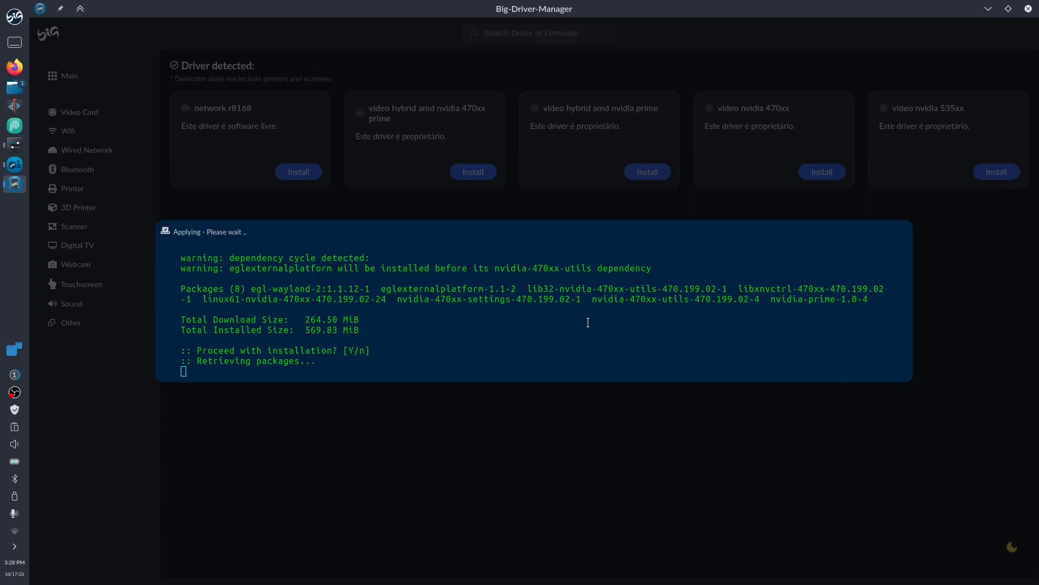
Step: Review the software and hardware details in About this System during the driver installation, and minimize that window
left_click(24, 141)
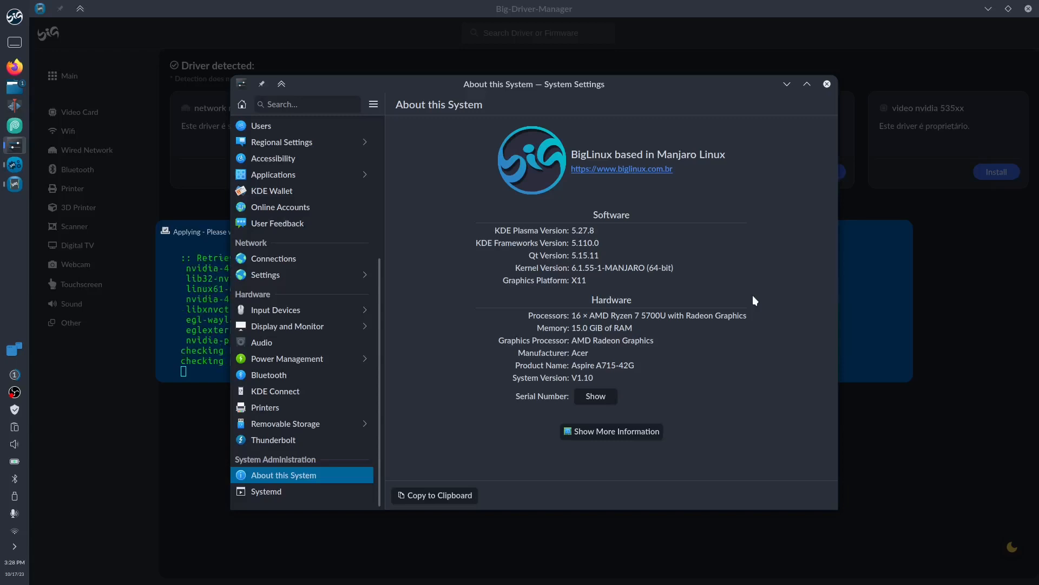
left_click(787, 85)
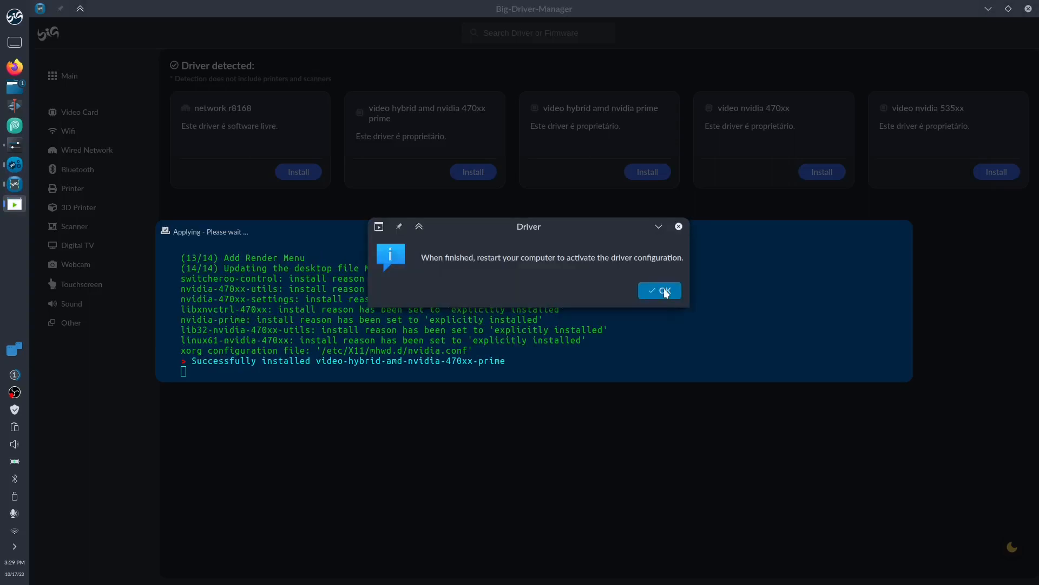
Step: Acknowledge the driver's restart notice and close the driver manager and Control Center
left_click(665, 292)
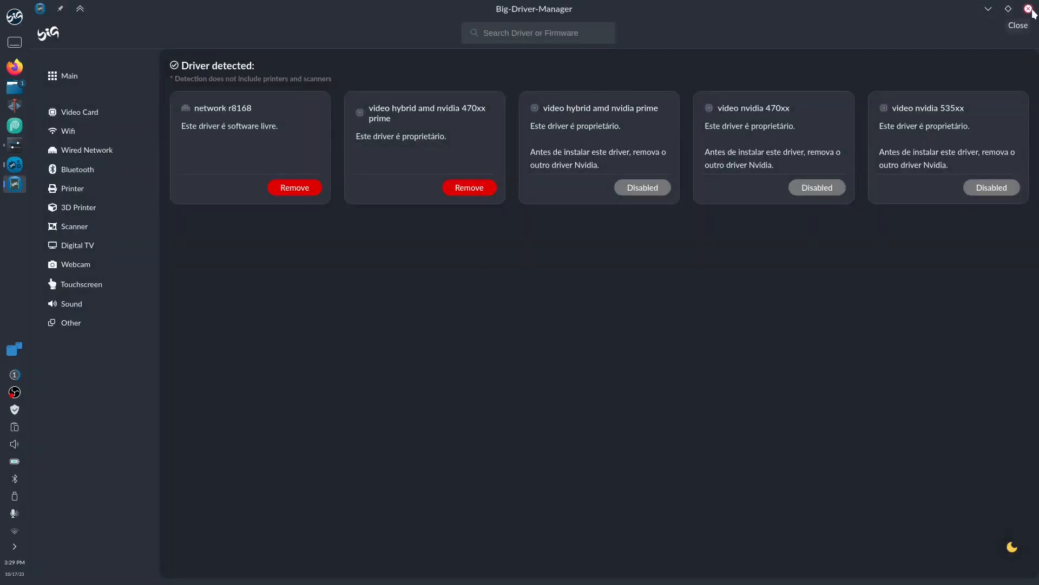
left_click(1029, 9)
left_click(873, 99)
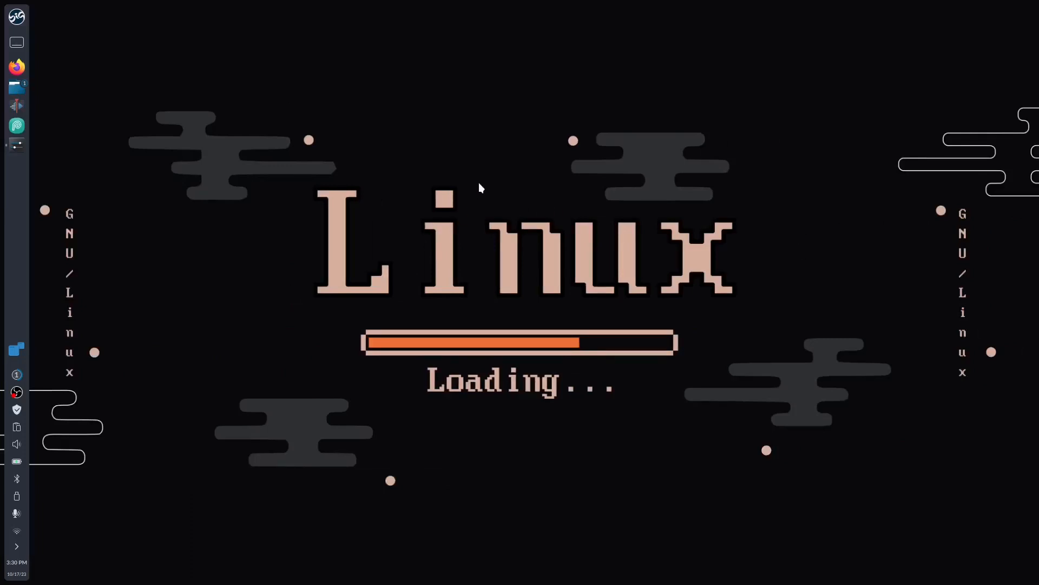
Step: Add the Lock/Logout widget to the desktop and close the widget list
right_click(376, 123)
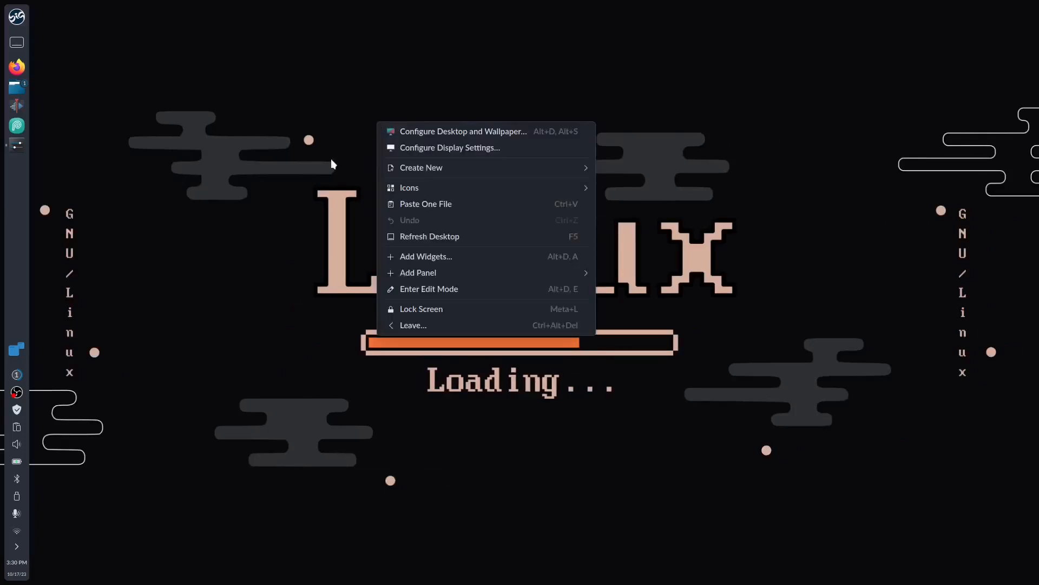
left_click(478, 263)
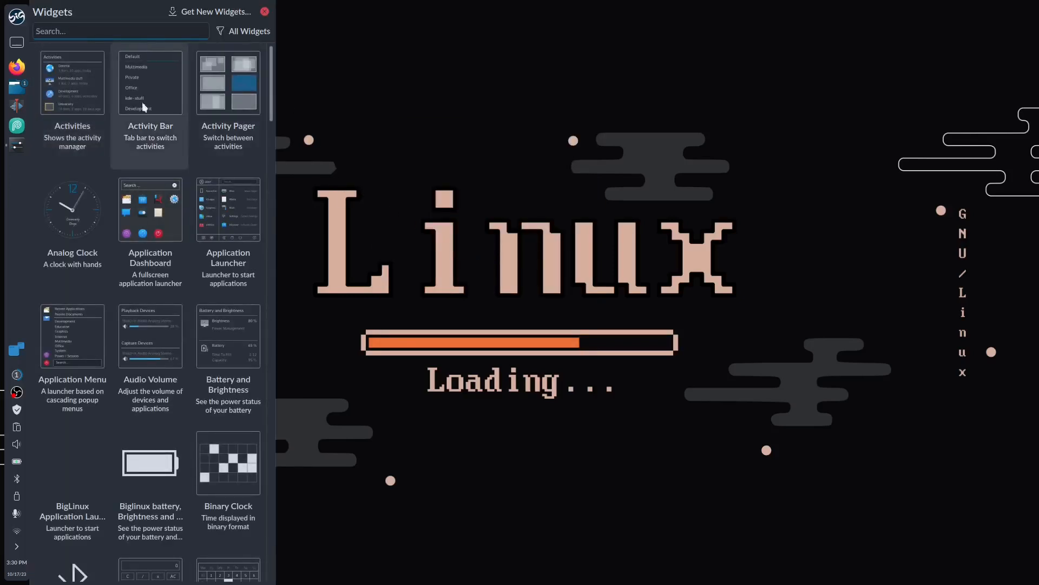
scroll(148, 350, "down", 10)
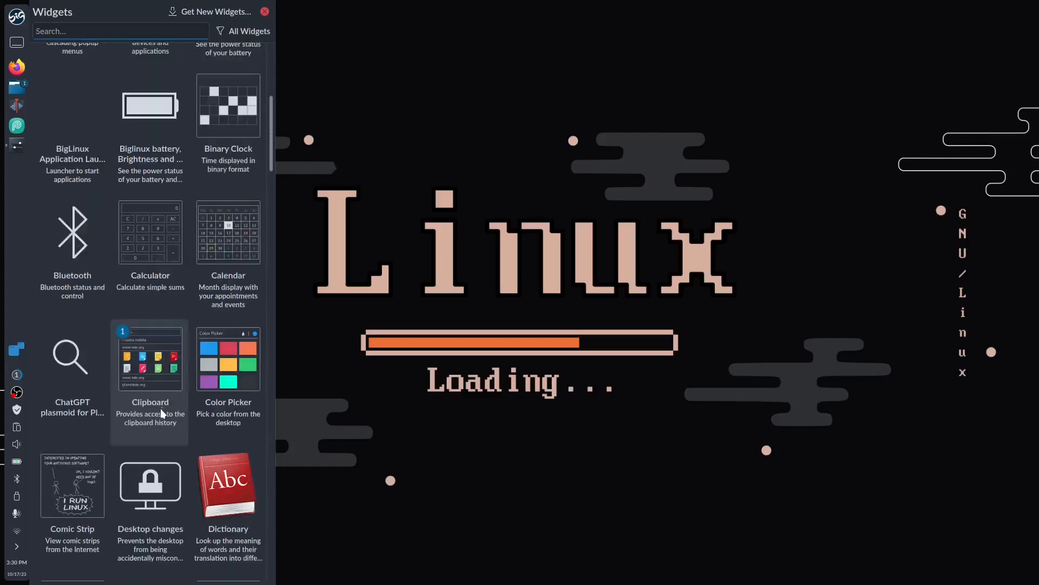
scroll(162, 418, "down", 15)
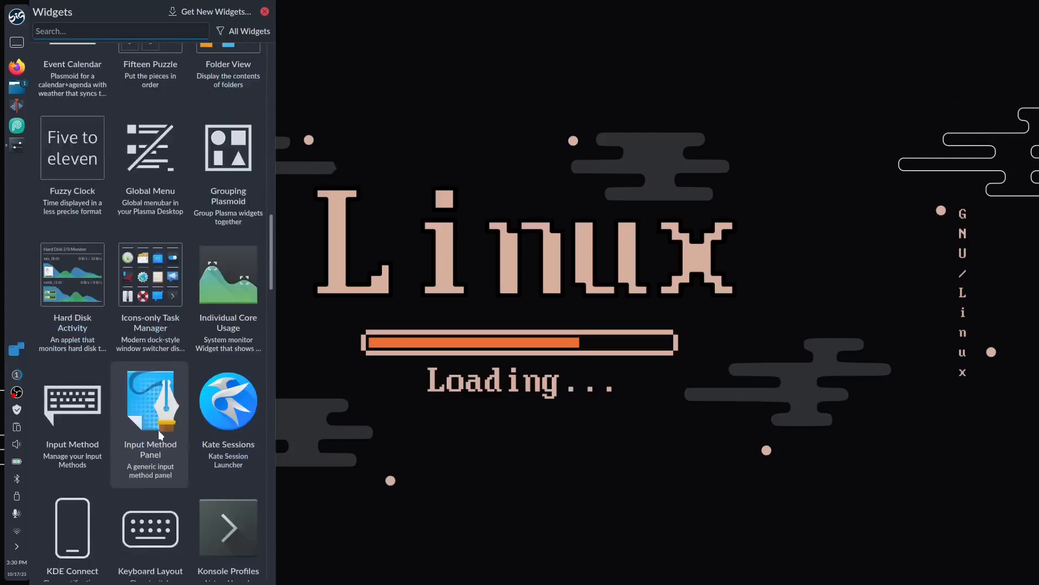
scroll(159, 429, "down", 6)
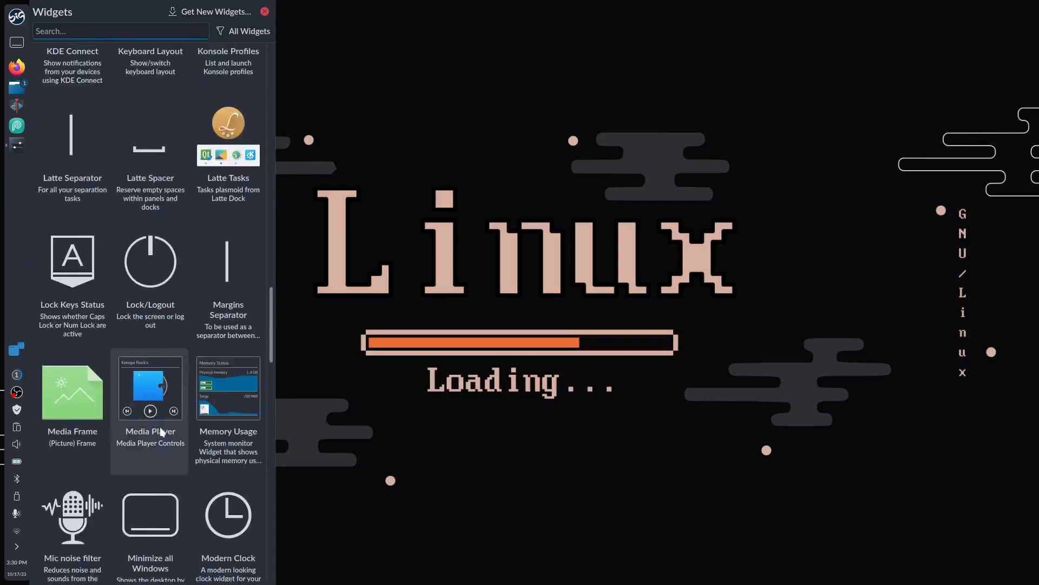
scroll(158, 427, "down", 1)
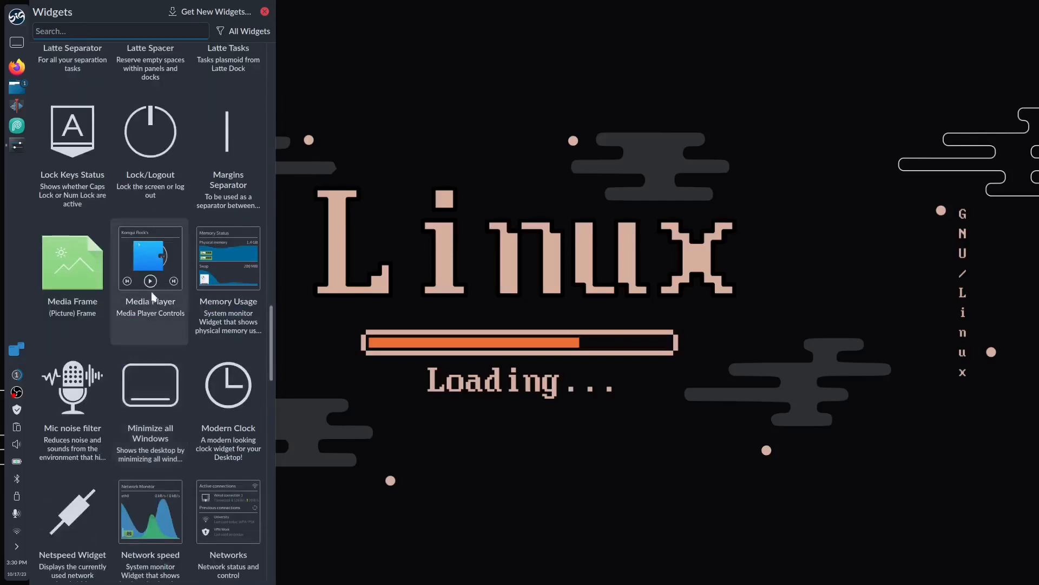
double_click(147, 135)
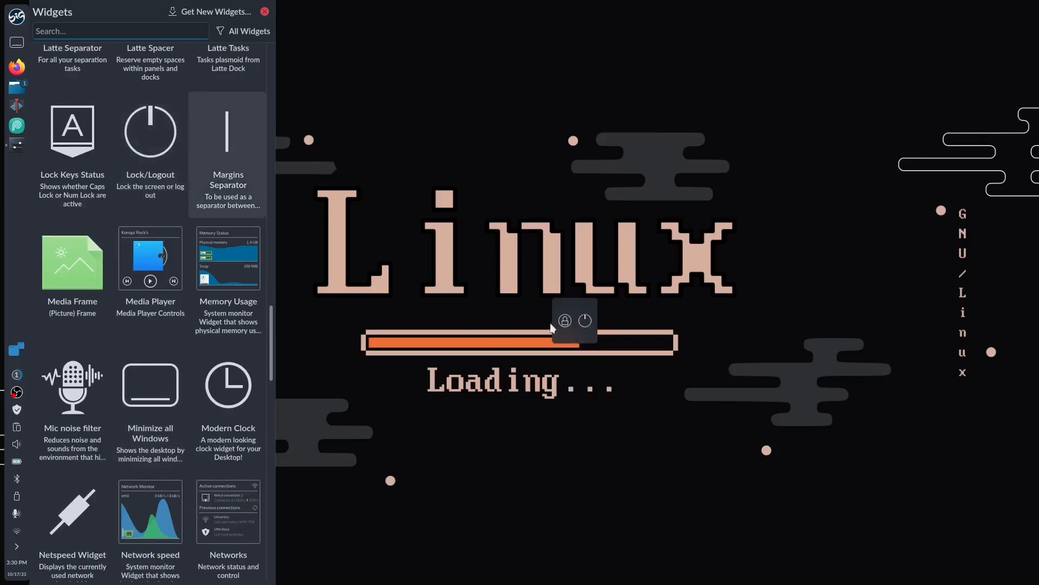
key("Escape")
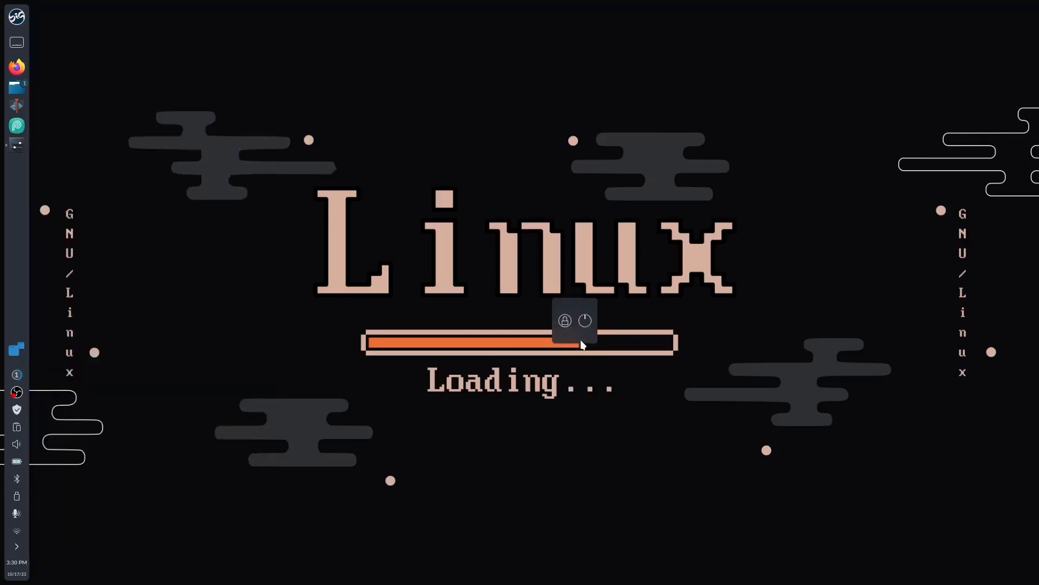
Step: In desktop edit mode, enlarge the Lock/Logout widget and move it to the desktop's lower-right corner
right_click(579, 333)
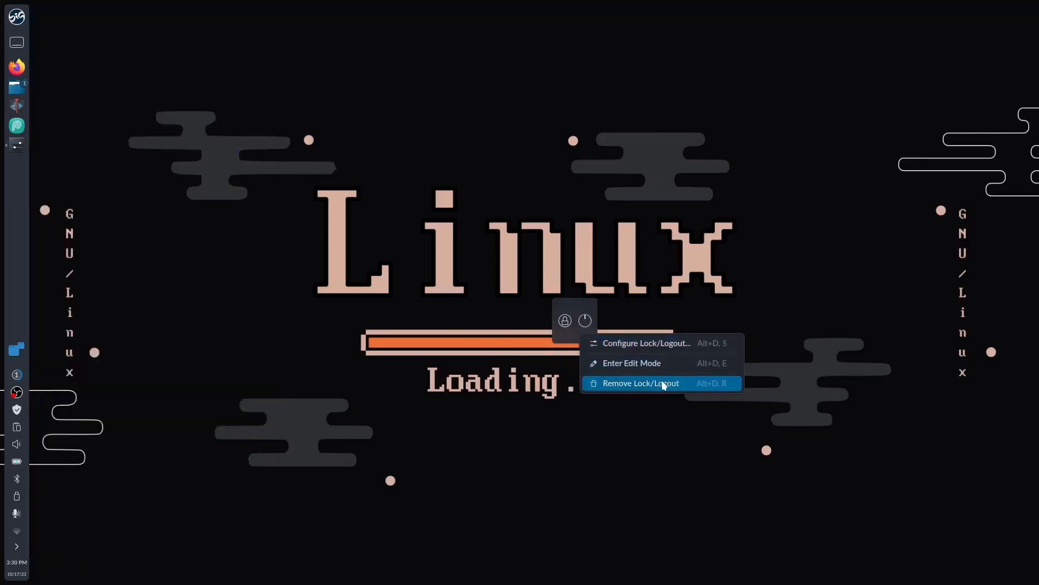
left_click(668, 361)
mouse_move(583, 341)
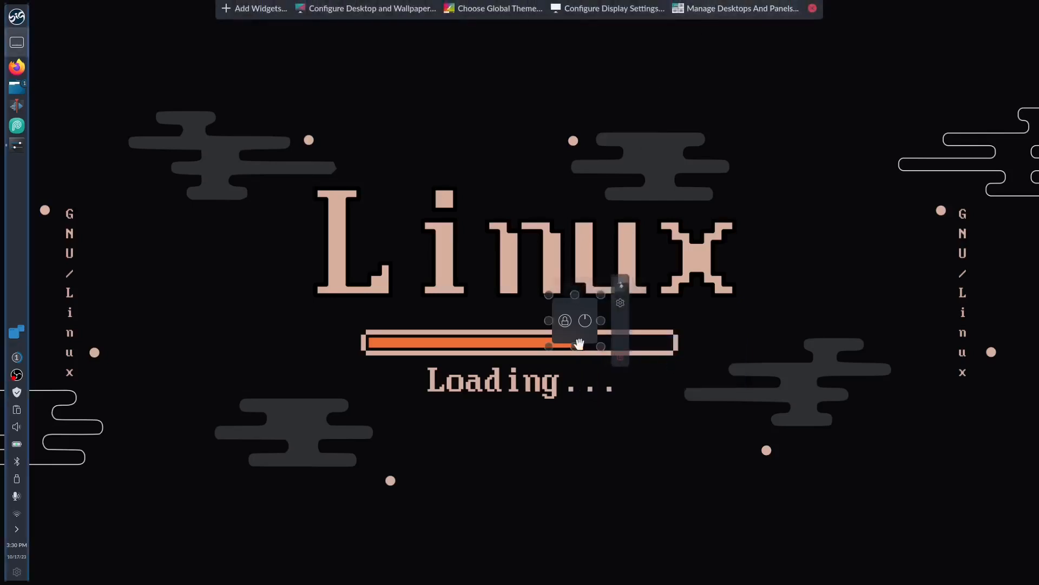
left_click_drag(597, 345, 665, 455)
left_click_drag(617, 394, 975, 496)
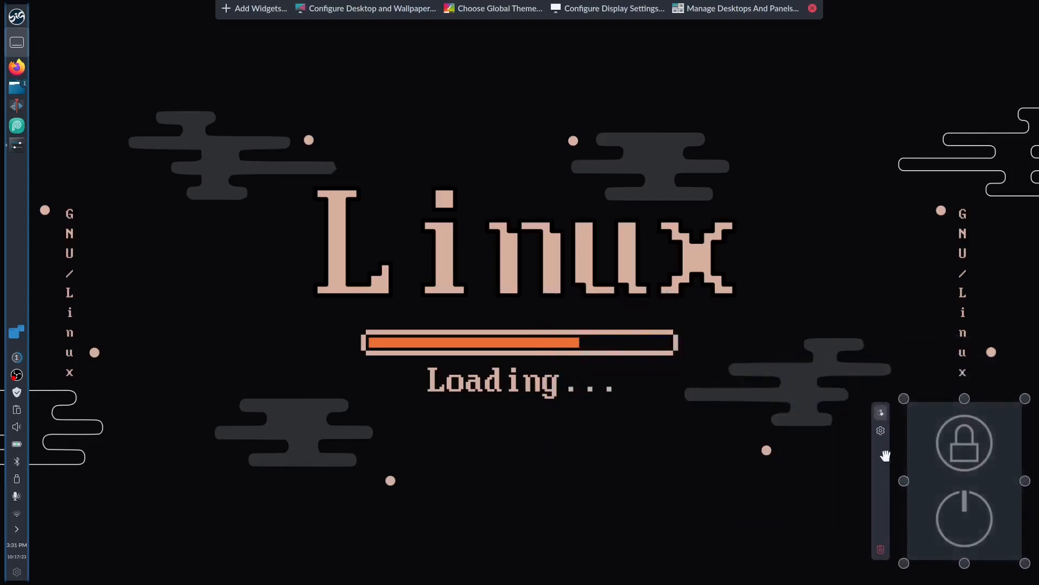
Step: Enable the Logout, Reboot and Sleep actions in the Lock/Logout widget's settings and apply them
left_click(881, 430)
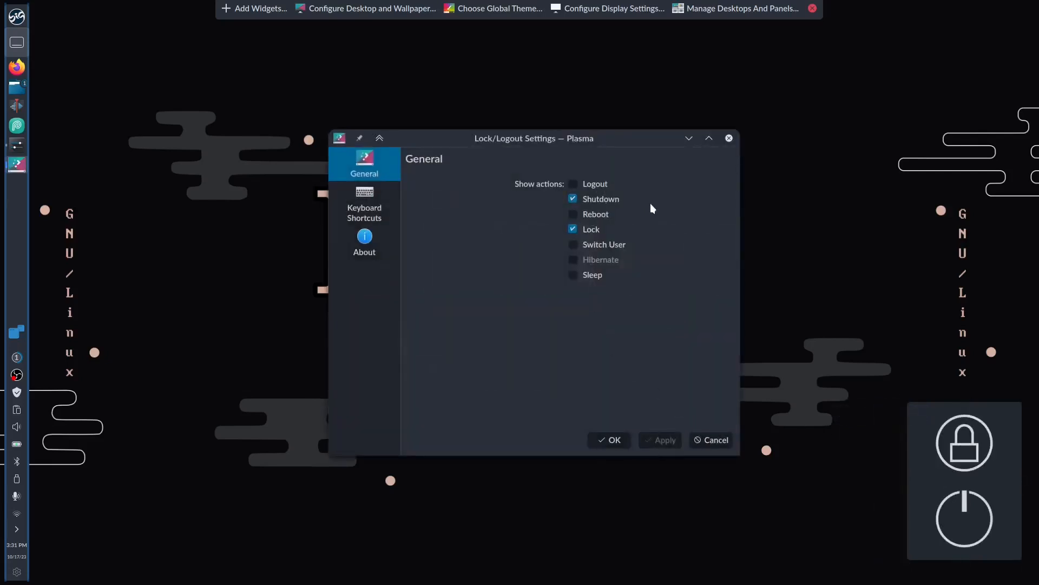
left_click(595, 185)
left_click(662, 440)
Step: Resize the Lock/Logout widget into a slightly taller, narrow vertical column in the same corner of the desktop
mouse_move(958, 455)
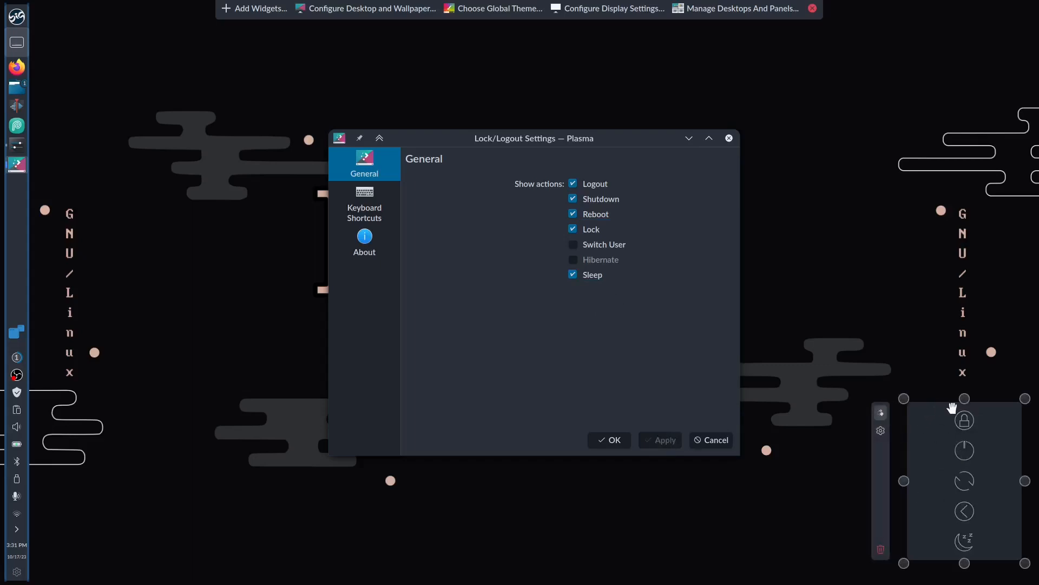
mouse_move(966, 401)
left_mouse_down()
mouse_move(955, 284)
mouse_move(967, 394)
left_mouse_up()
left_click_drag(908, 475, 981, 484)
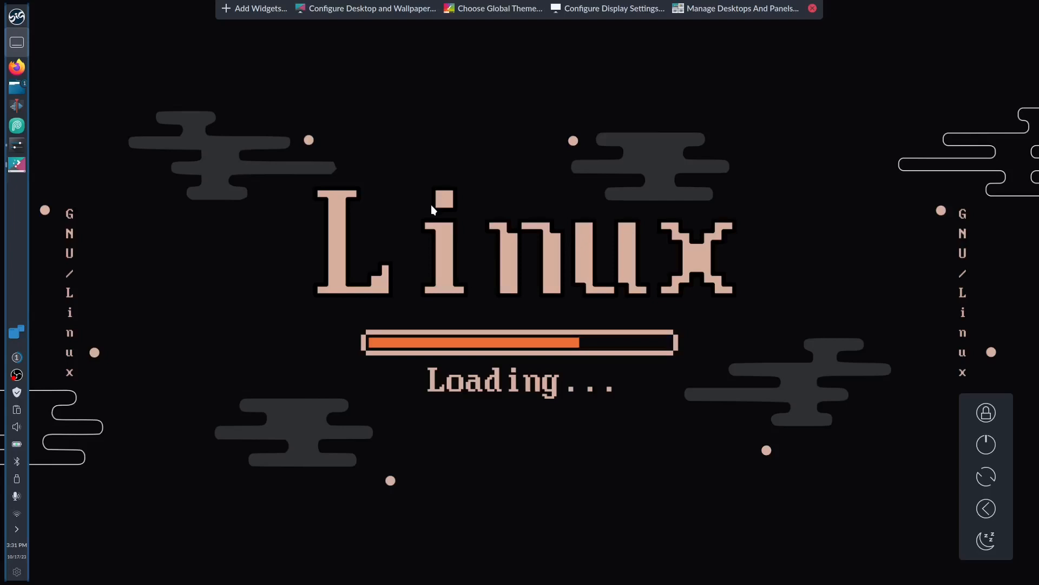
Step: Open the widget list again and examine the available desktop widgets down to the end
left_click(239, 10)
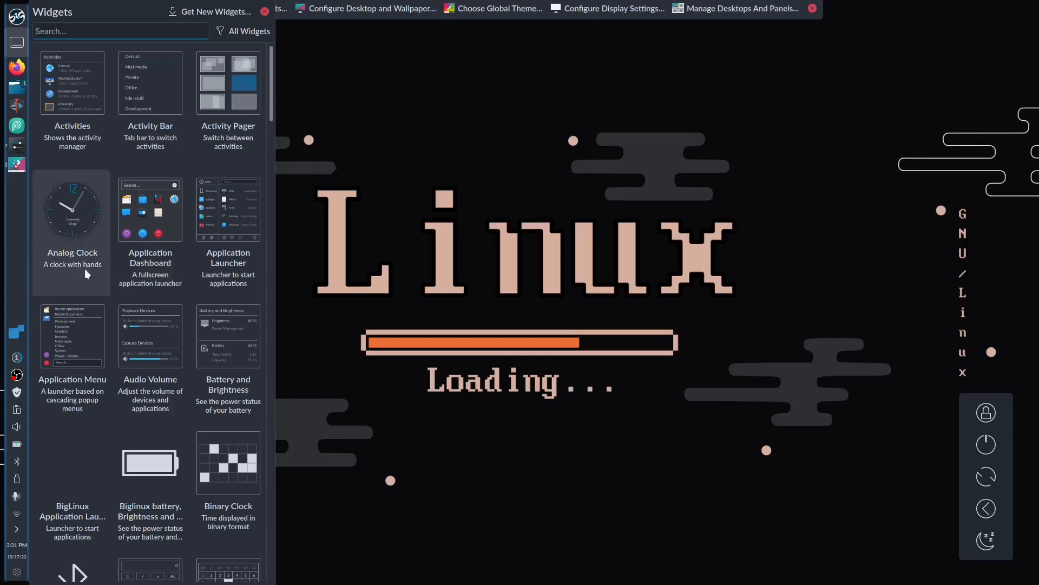
scroll(73, 216, "down", 3)
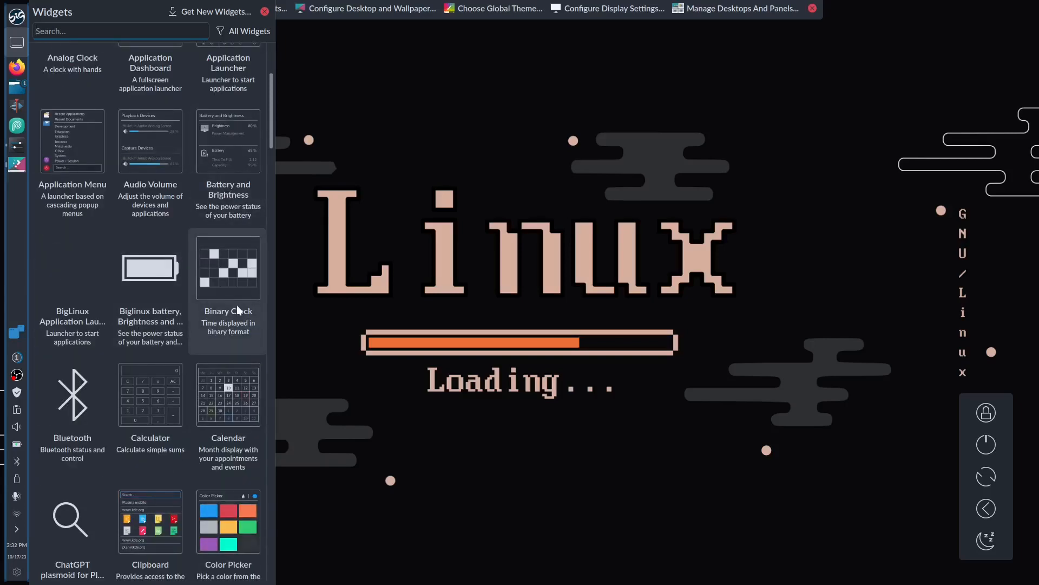
scroll(236, 304, "down", 3)
scroll(237, 307, "down", 3)
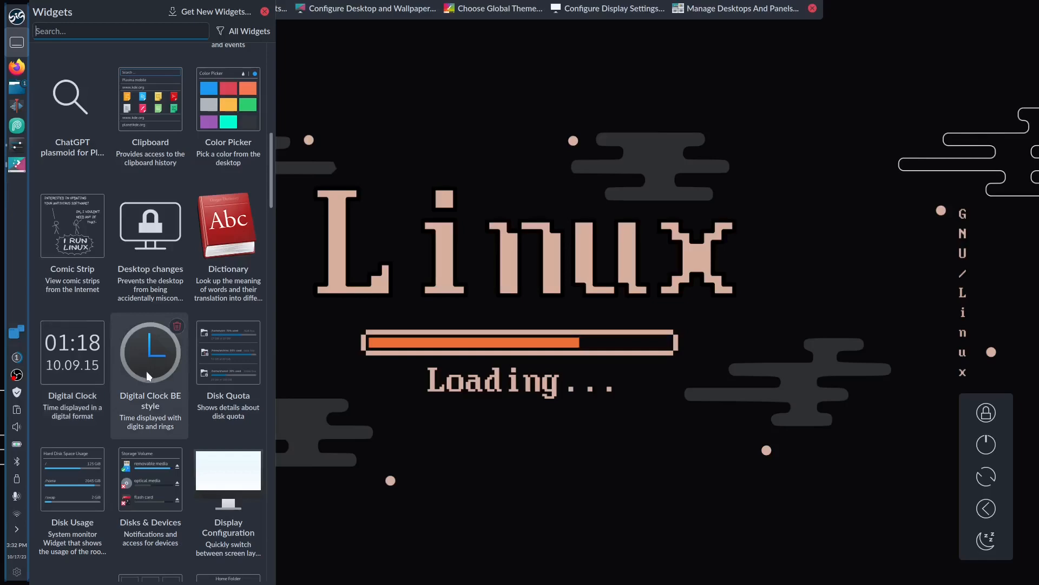
scroll(147, 370, "down", 11)
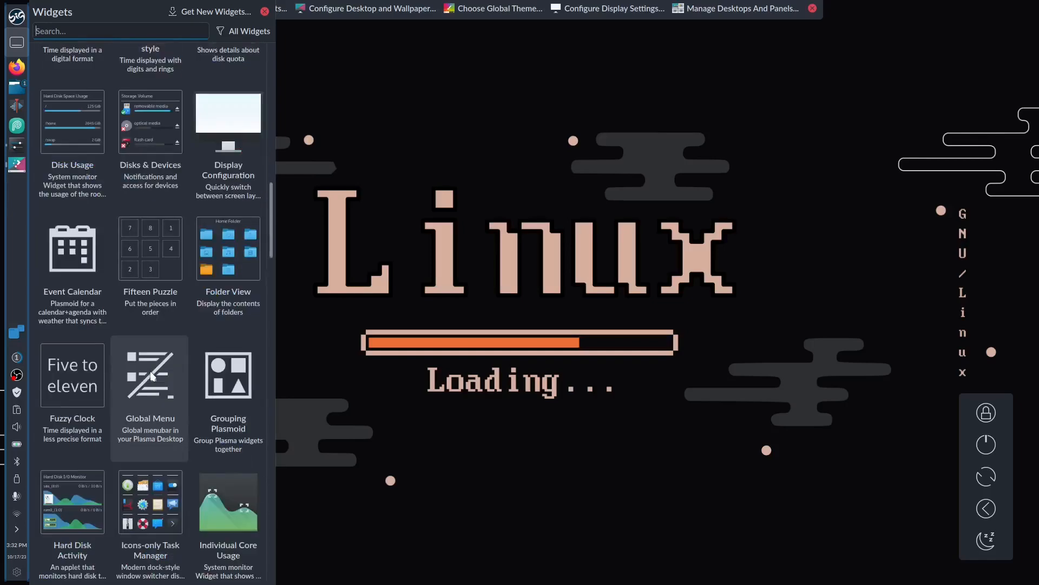
scroll(152, 375, "down", 2)
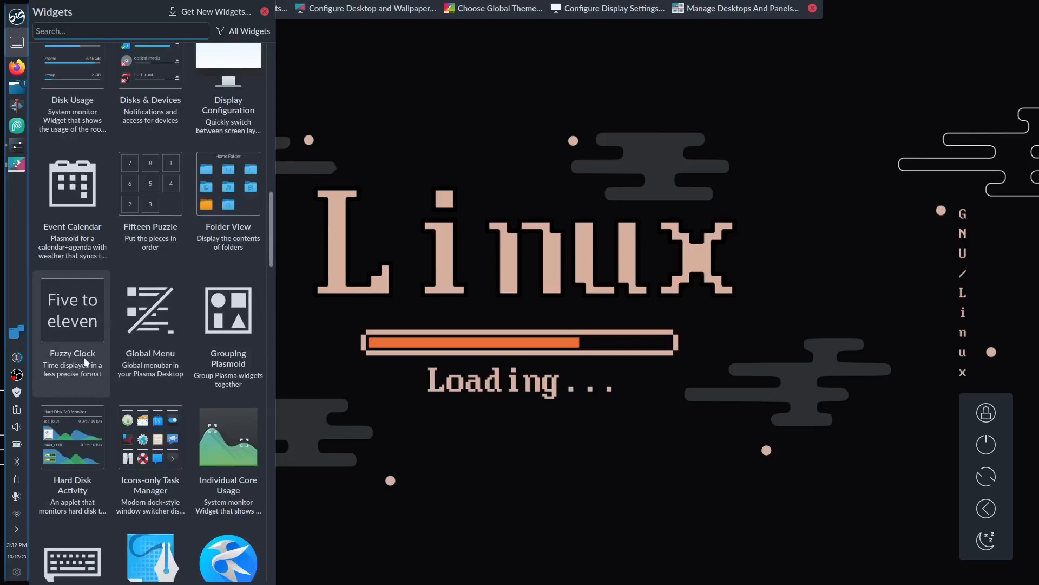
scroll(83, 356, "down", 1)
scroll(83, 356, "down", 10)
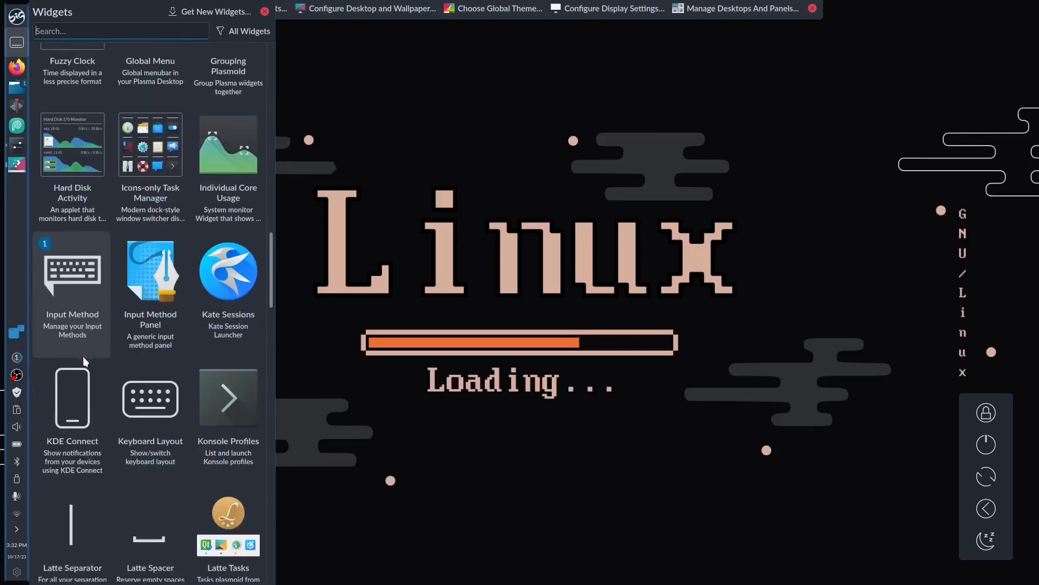
scroll(83, 357, "down", 8)
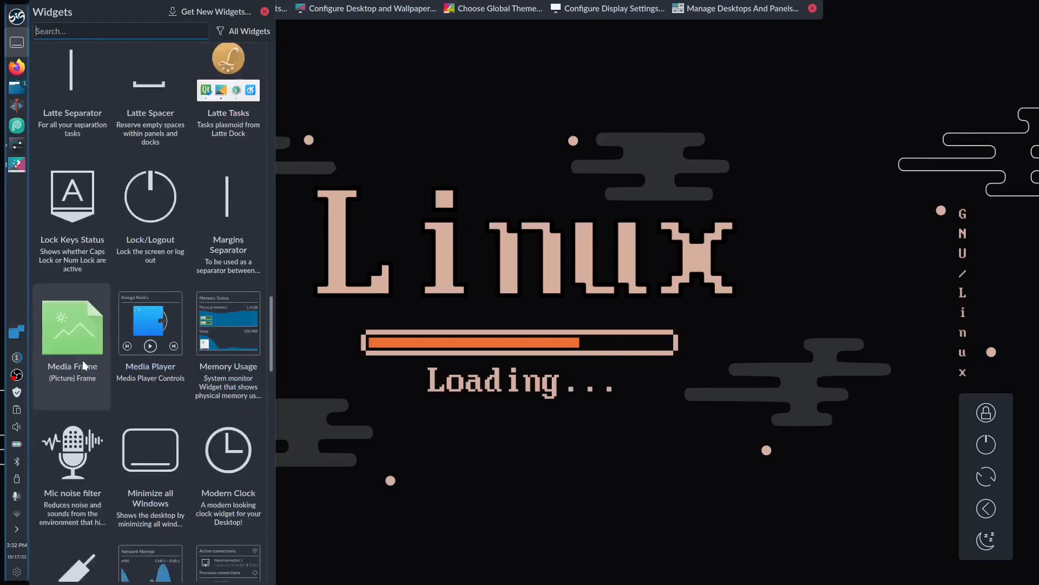
scroll(186, 408, "down", 6)
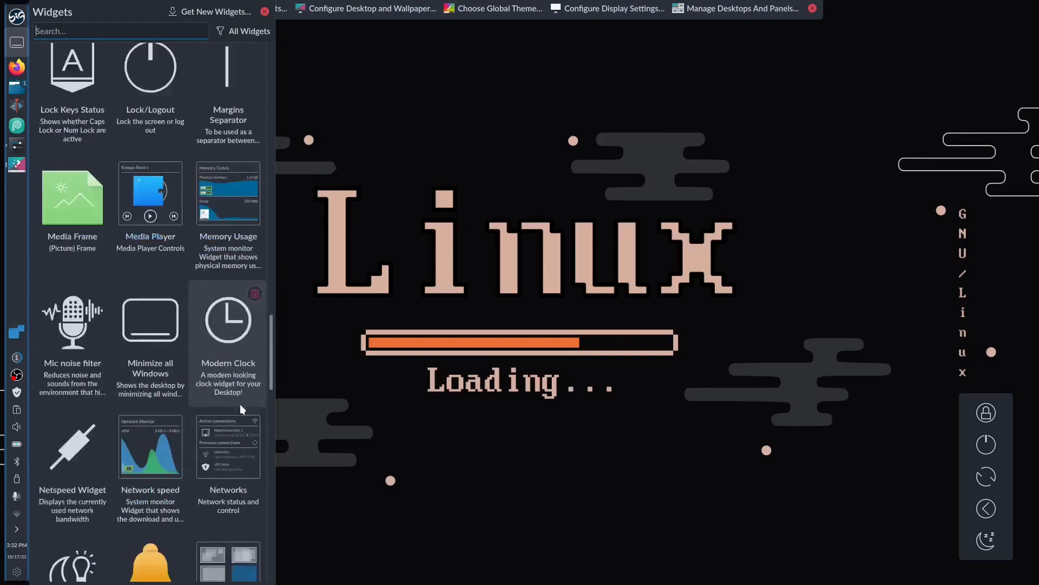
scroll(228, 307, "down", 7)
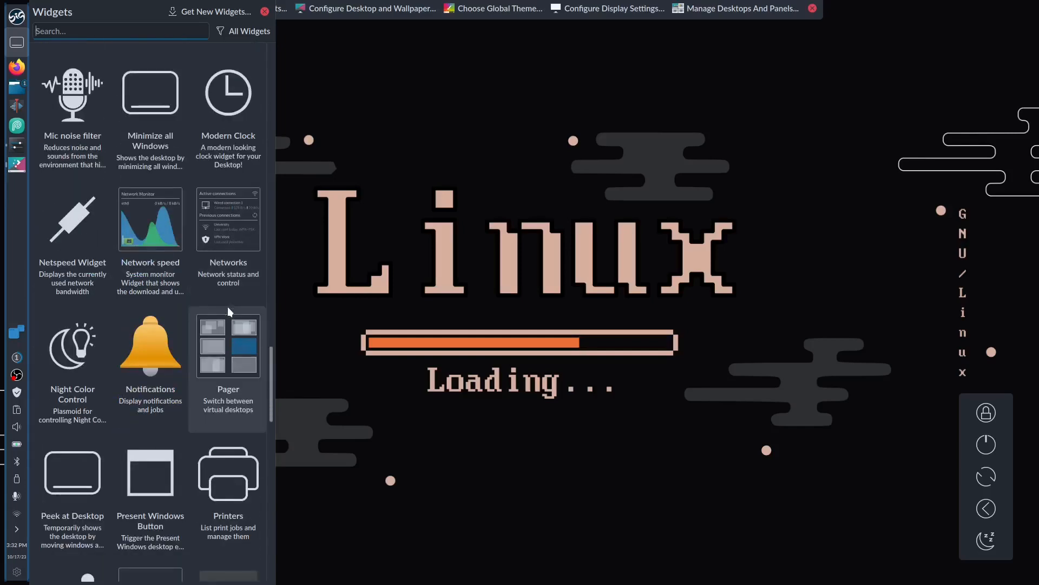
scroll(227, 306, "down", 13)
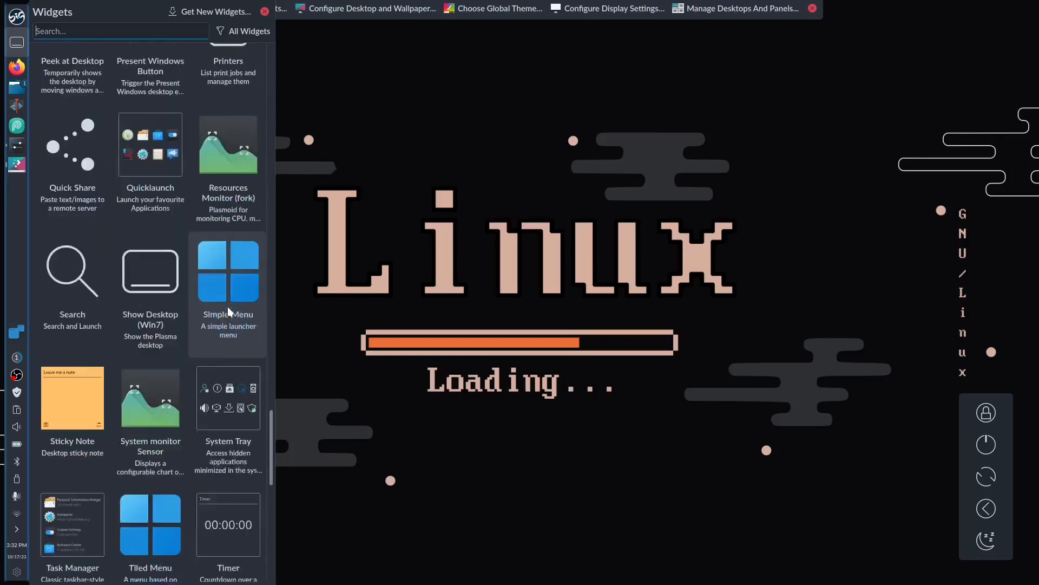
scroll(229, 311, "down", 3)
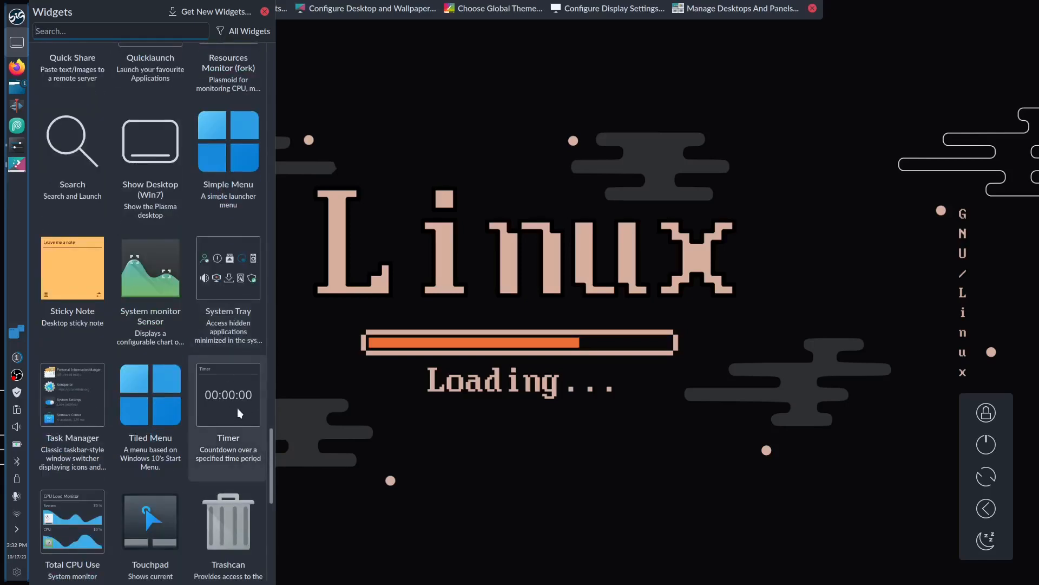
scroll(237, 411, "down", 12)
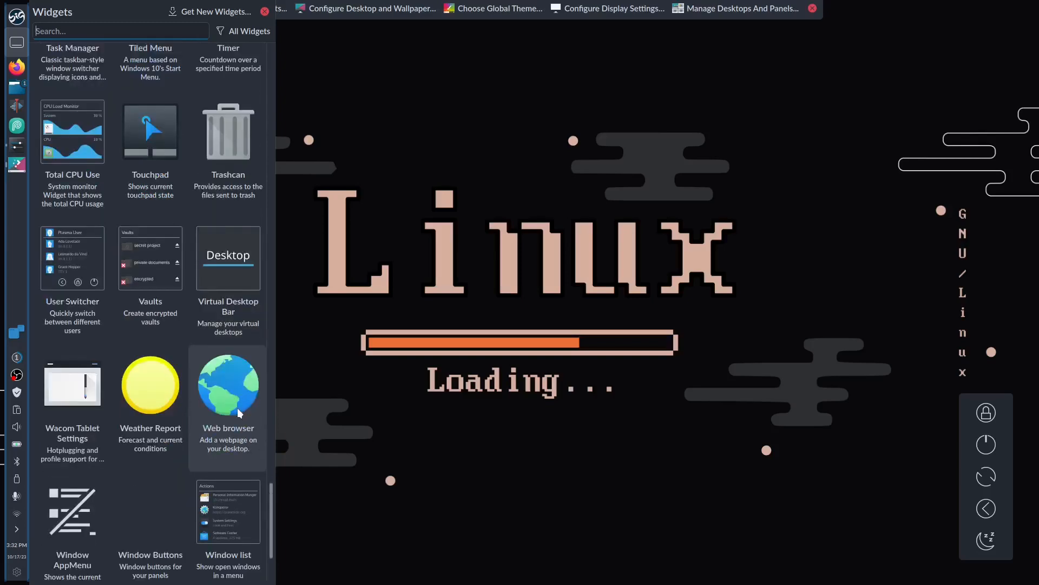
scroll(237, 408, "down", 5)
scroll(233, 401, "up", 16)
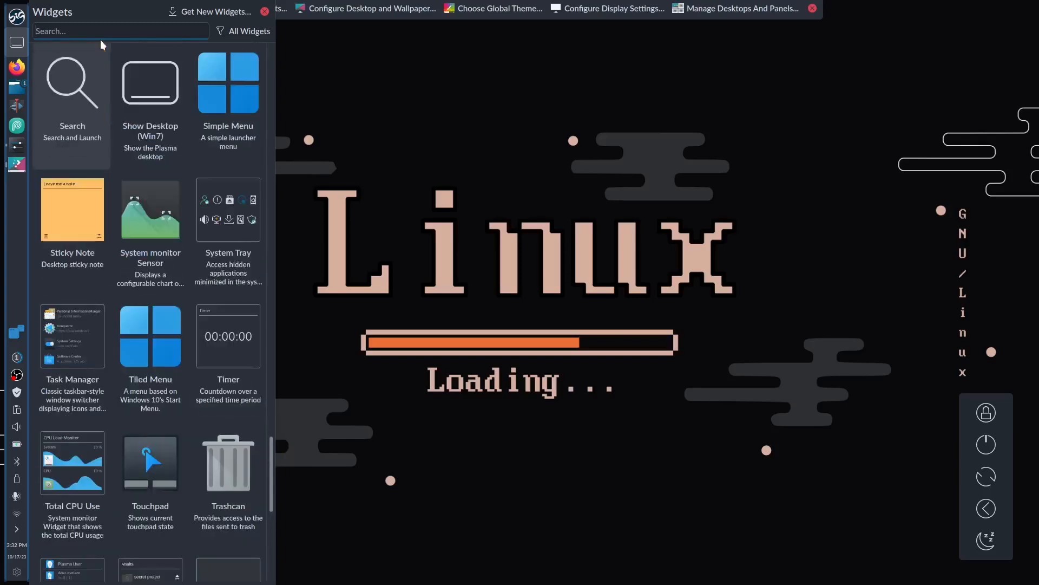
Step: Search the widgets for "clock" and add the Digital Clock BE style, Modern, Fuzzy, Digital, Binary and Analog Clock widgets to the desktop
type("clock")
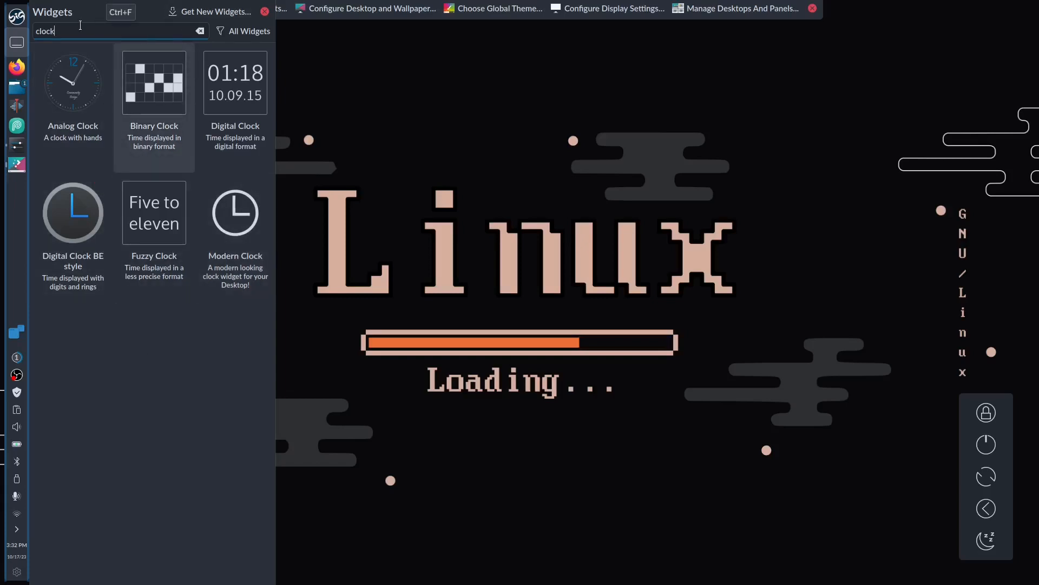
double_click(71, 215)
double_click(229, 213)
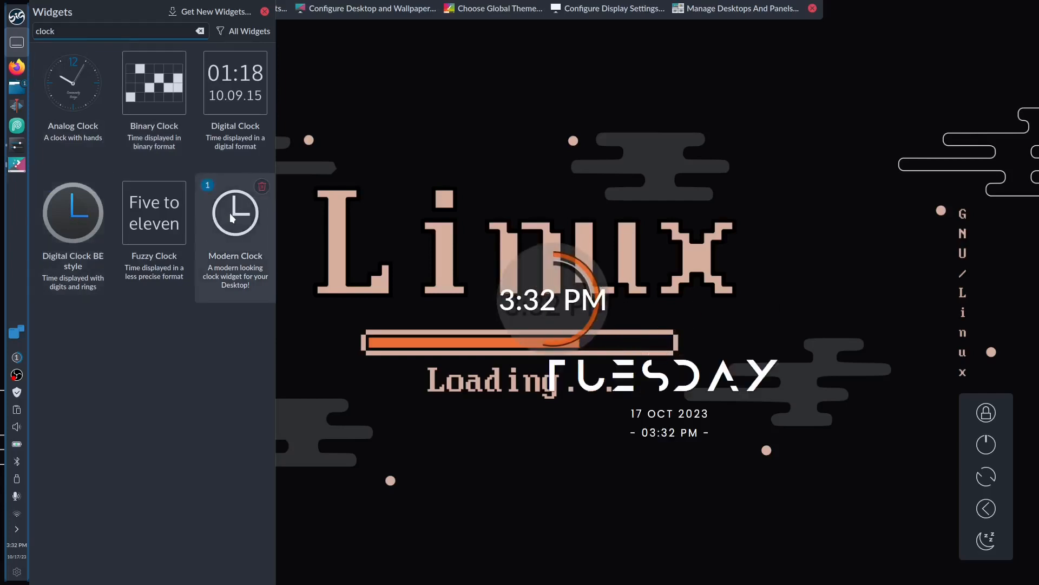
double_click(149, 230)
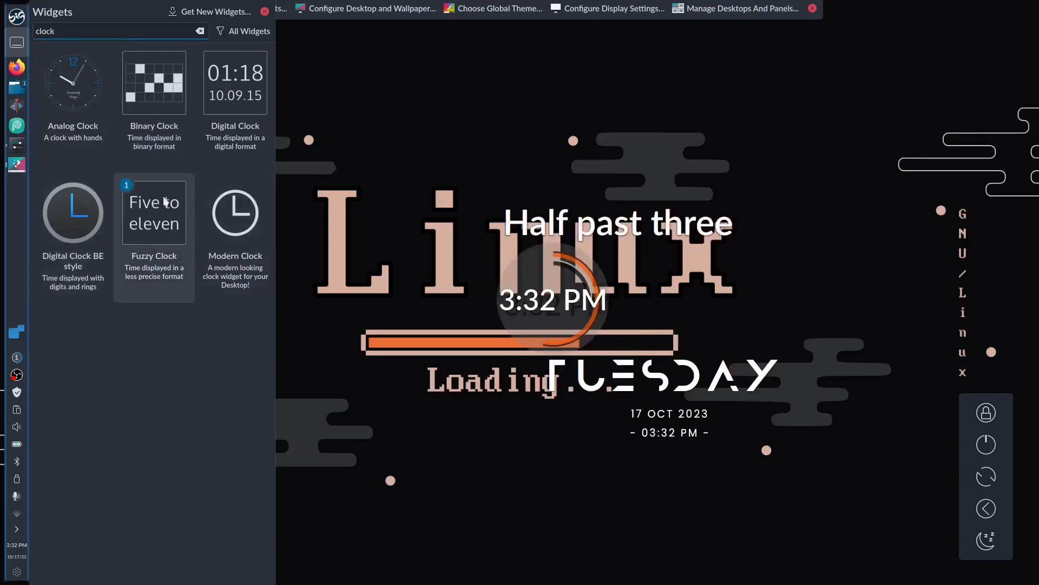
double_click(240, 79)
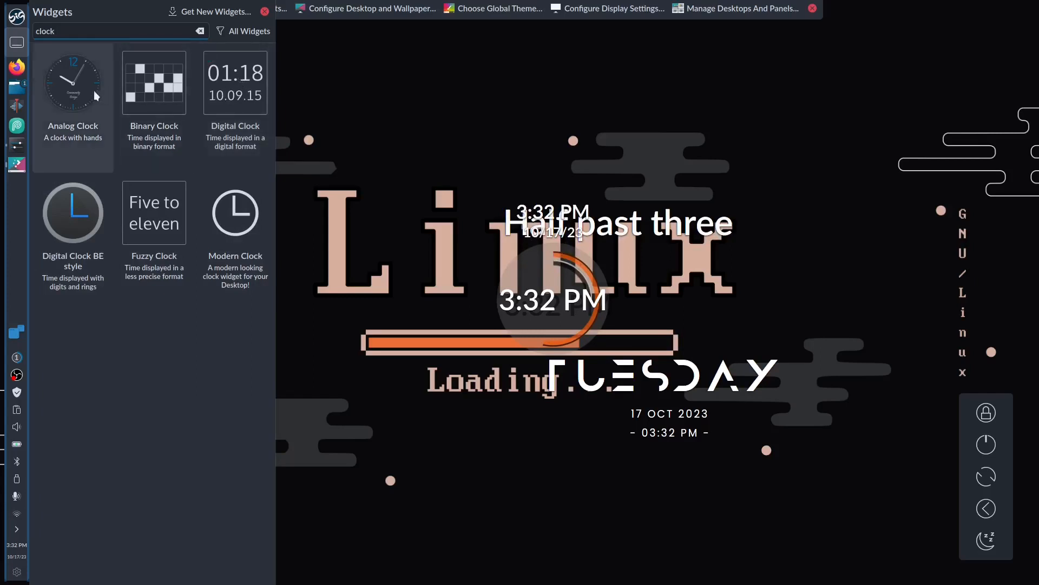
double_click(122, 99)
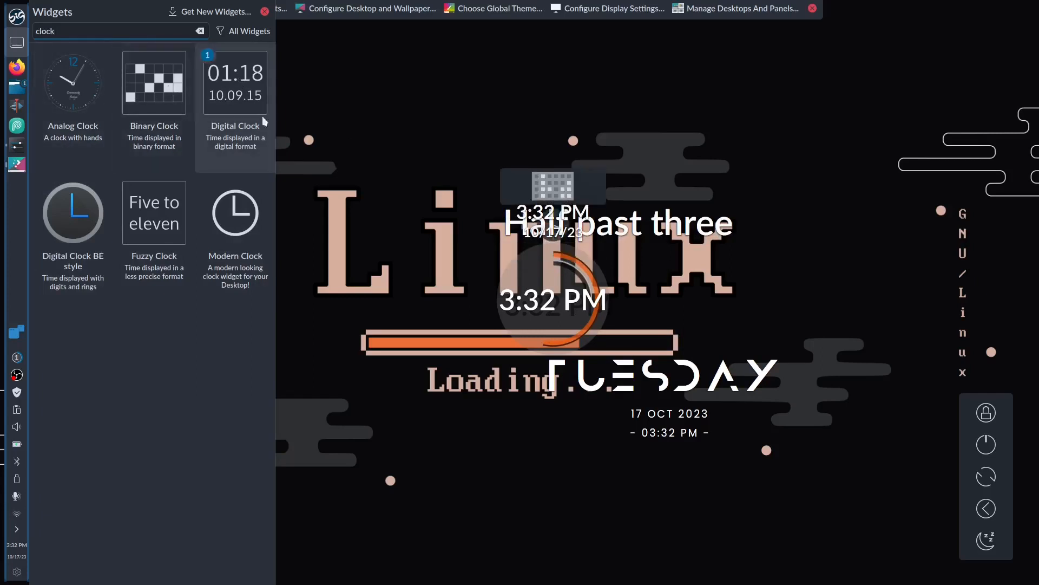
Step: Spread the overlapping clock widgets across the desktop, placing Analog, Digital and Binary above the Linux lettering and the other three below it
left_click_drag(549, 187, 758, 112)
left_click_drag(575, 211, 479, 95)
left_click_drag(538, 211, 537, 98)
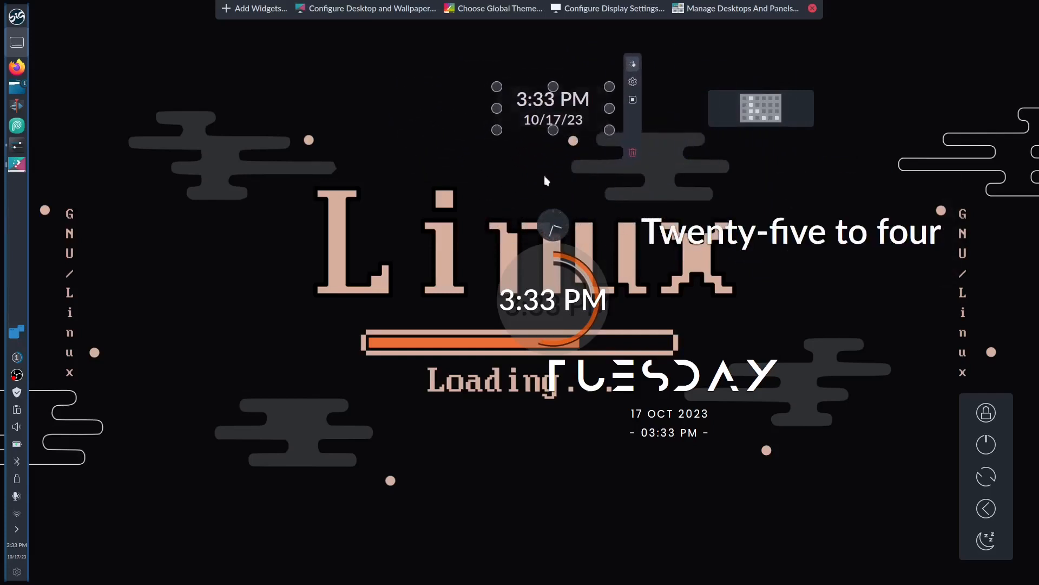
left_click_drag(542, 219, 395, 104)
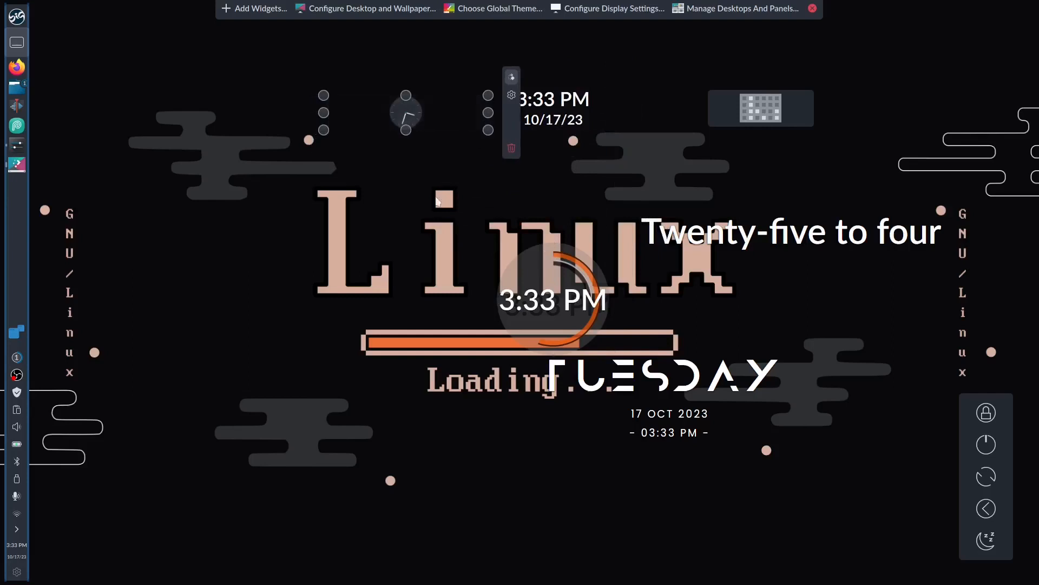
left_click_drag(559, 302, 791, 503)
left_click_drag(681, 382, 553, 467)
left_click_drag(800, 233, 332, 554)
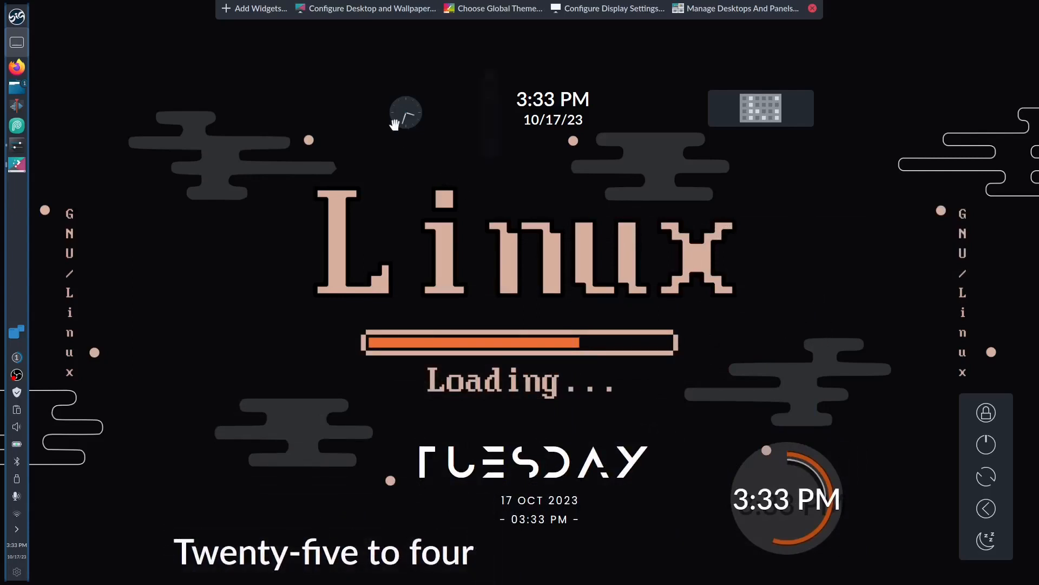
Step: Remove the Analog Clock, Digital Clock and Binary Clock widgets from the desktop and dismiss the removal notifications
mouse_move(409, 112)
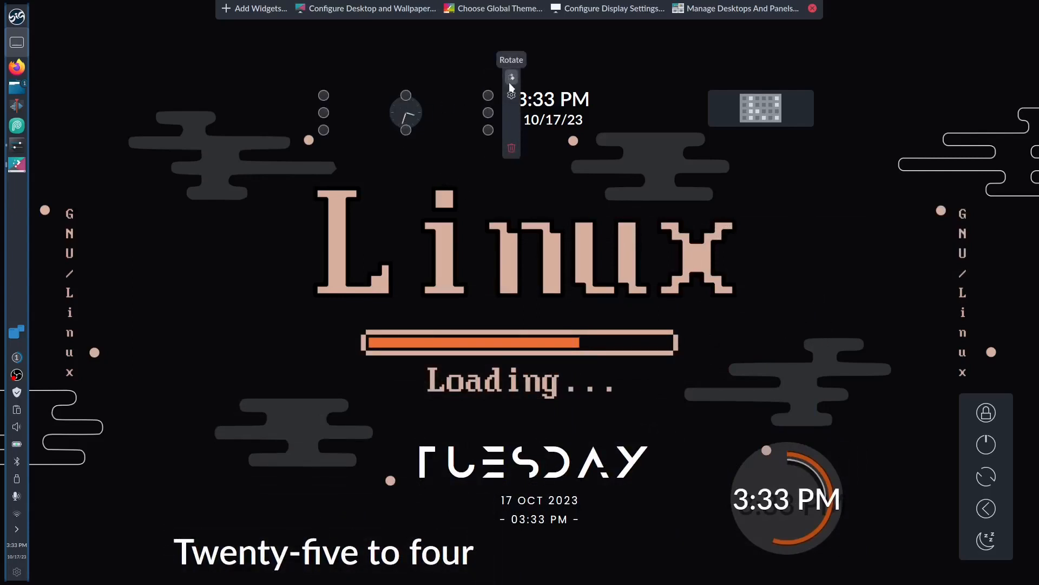
left_click(511, 148)
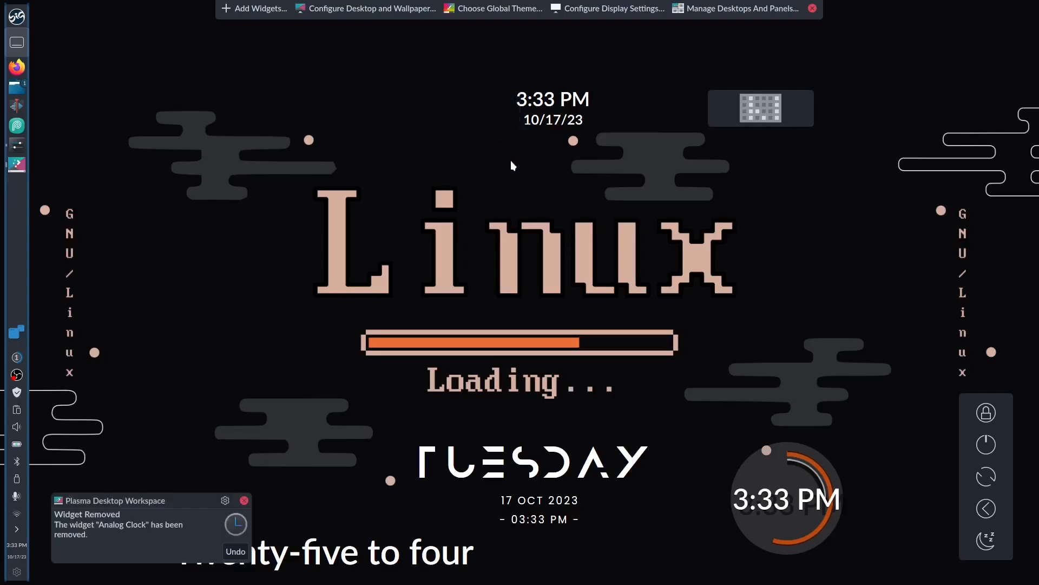
left_click(244, 501)
mouse_move(577, 120)
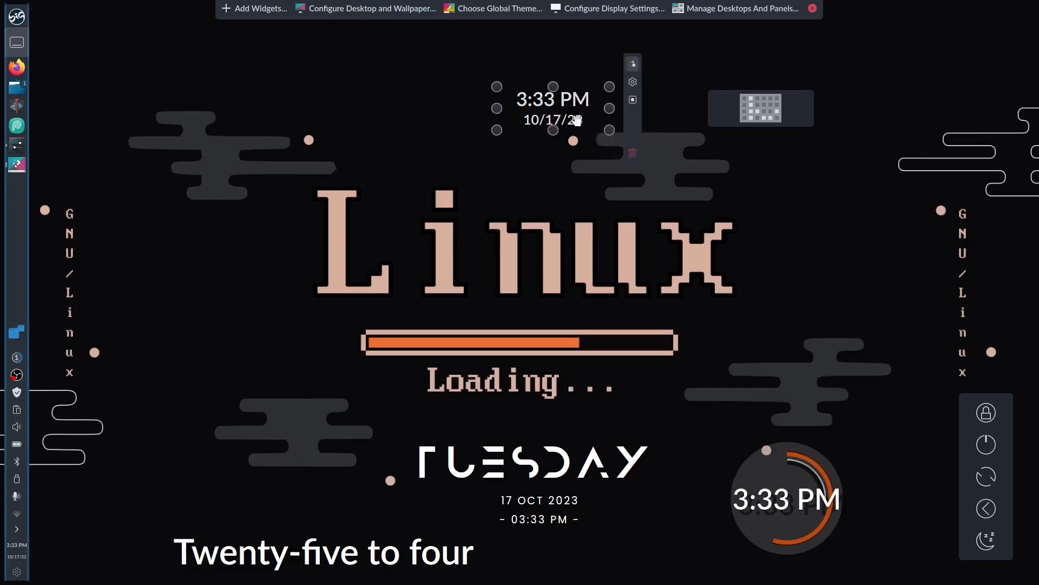
left_click(632, 154)
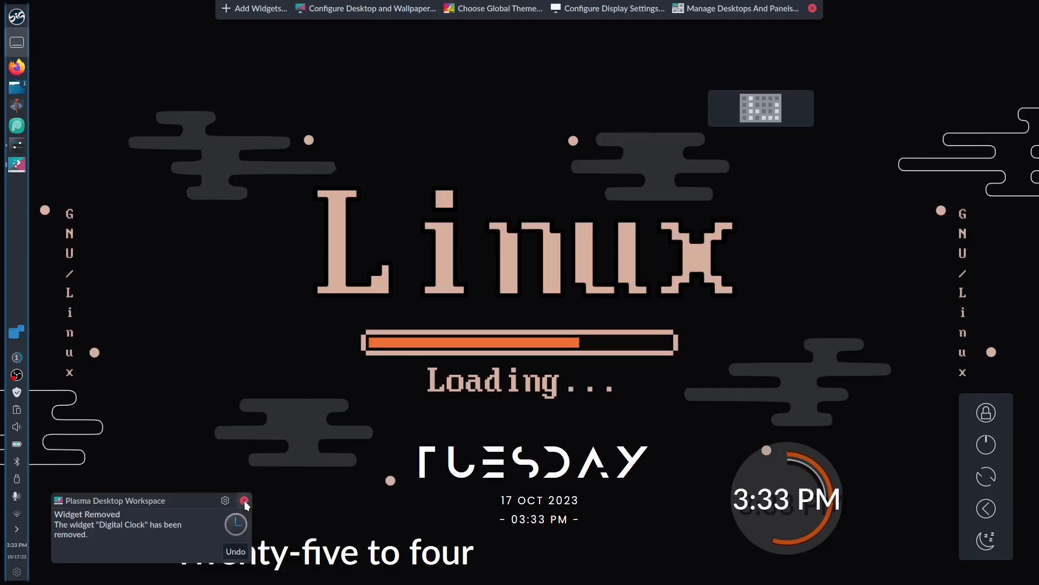
left_click(244, 501)
mouse_move(804, 114)
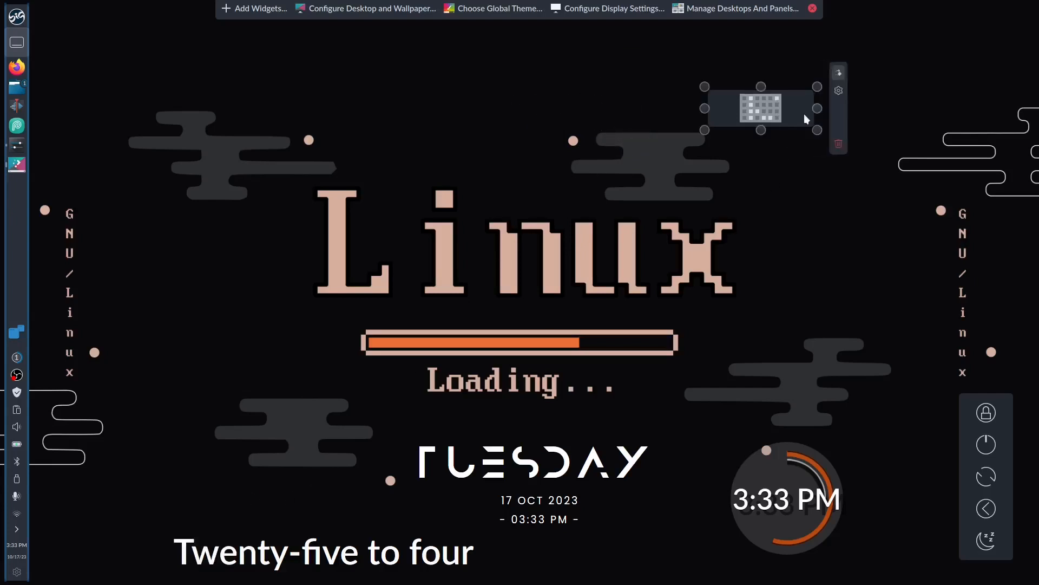
left_click(840, 145)
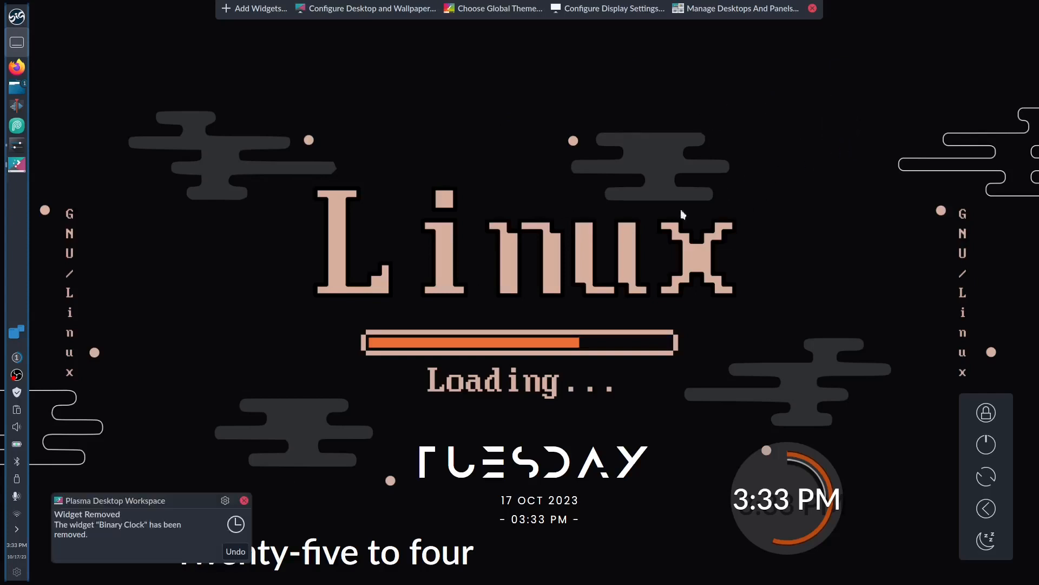
left_click(244, 500)
Step: Try the italic and bold text options in the Fuzzy Clock's appearance settings, leaving both switched off
mouse_move(327, 547)
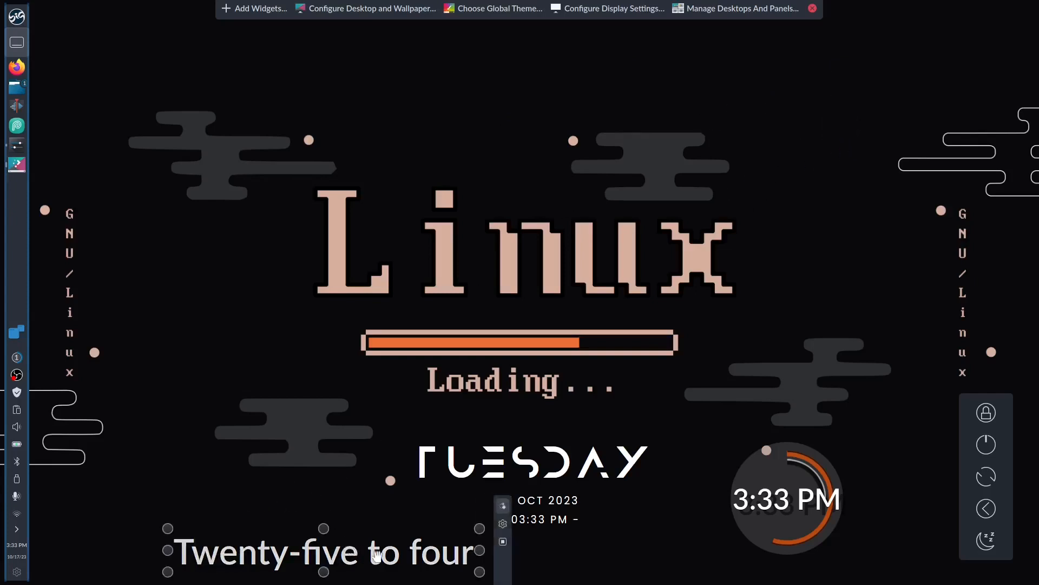
left_click(503, 524)
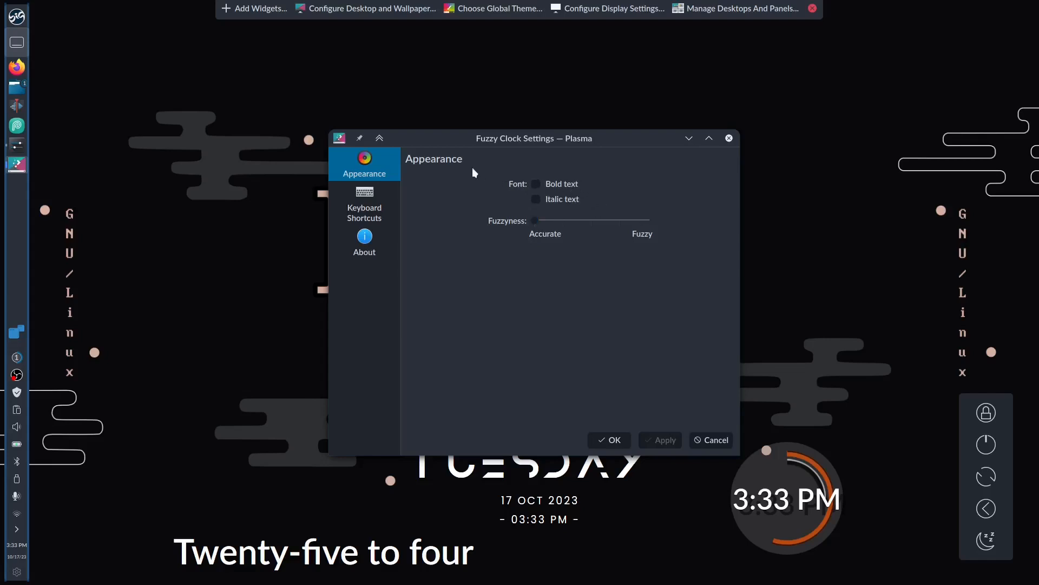
left_click(557, 200)
left_click(661, 439)
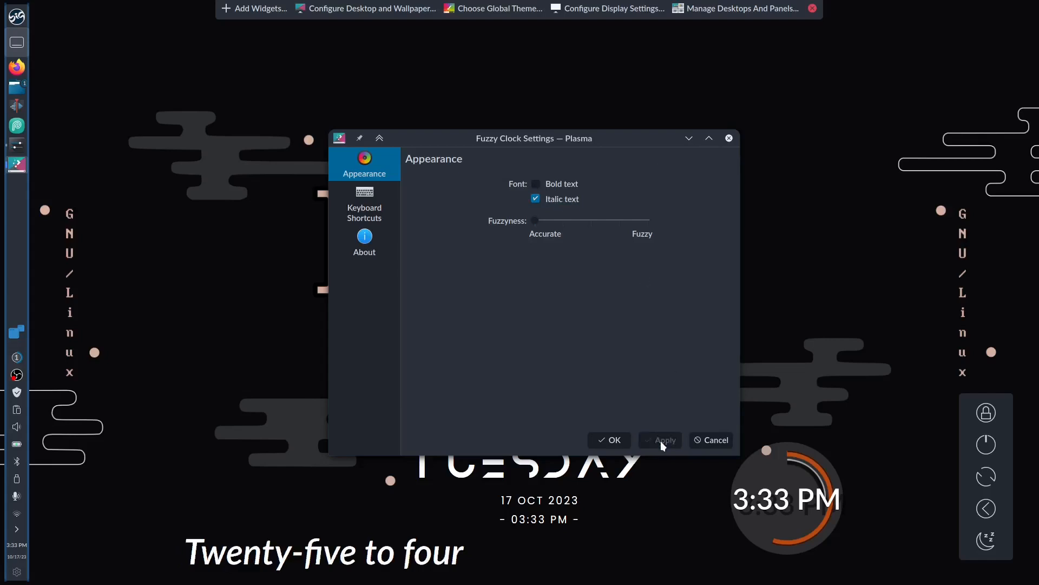
left_click(557, 200)
left_click(657, 440)
left_click(551, 203)
left_click(664, 447)
left_click(551, 198)
left_click(554, 186)
left_click(665, 442)
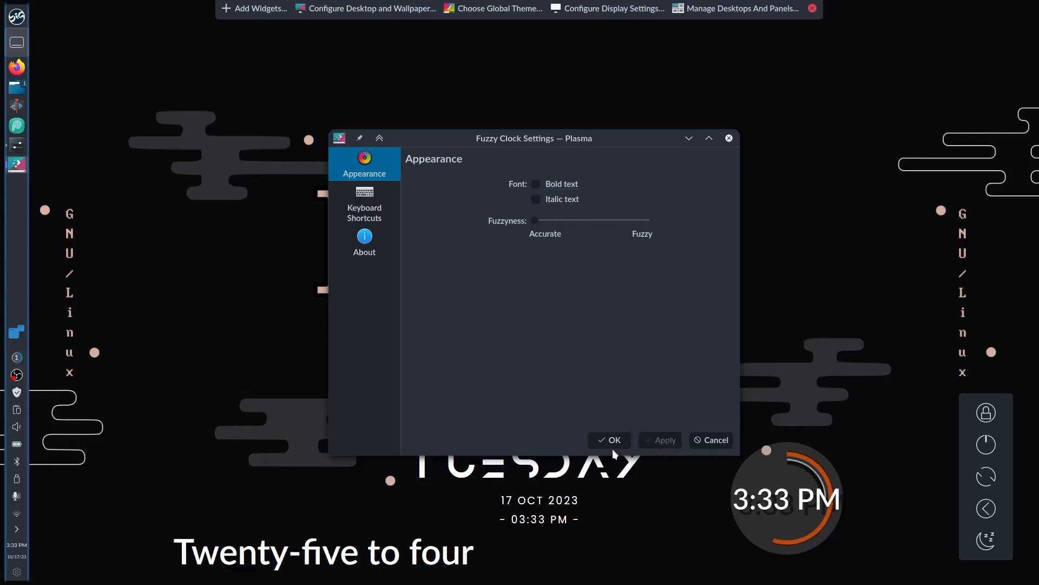
left_click(611, 443)
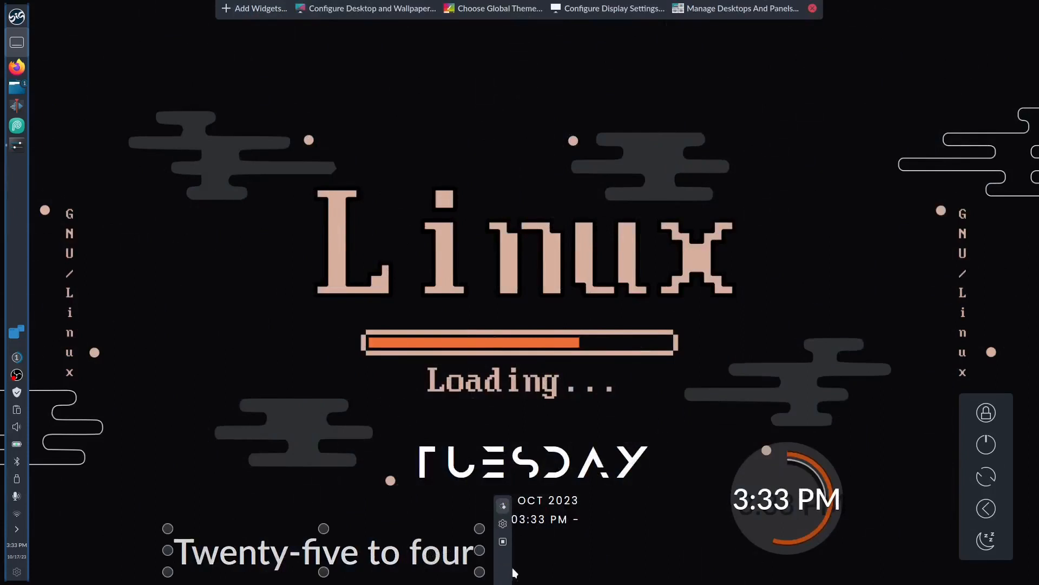
Step: Remove the Fuzzy Clock widget from the desktop and move the Digital Clock BE style widget beside the wallpaper's Linux lettering
left_click_drag(504, 569, 495, 222)
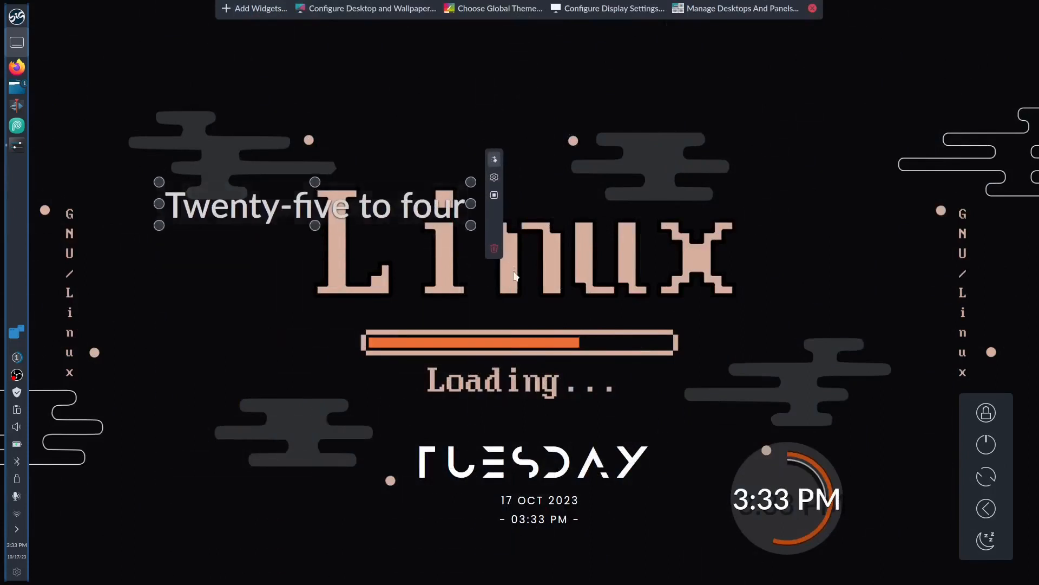
left_click(494, 250)
mouse_move(665, 467)
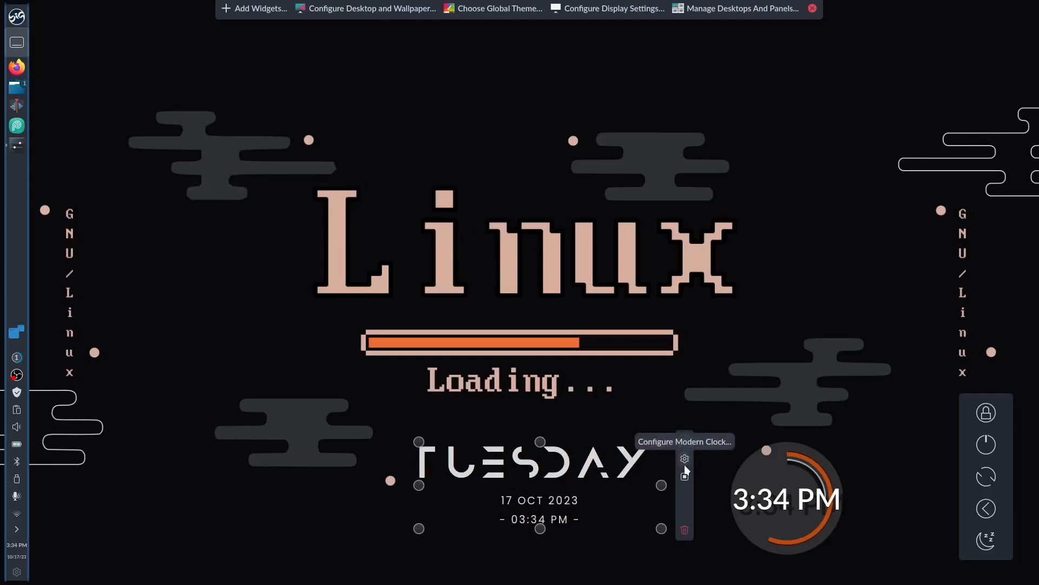
mouse_move(785, 488)
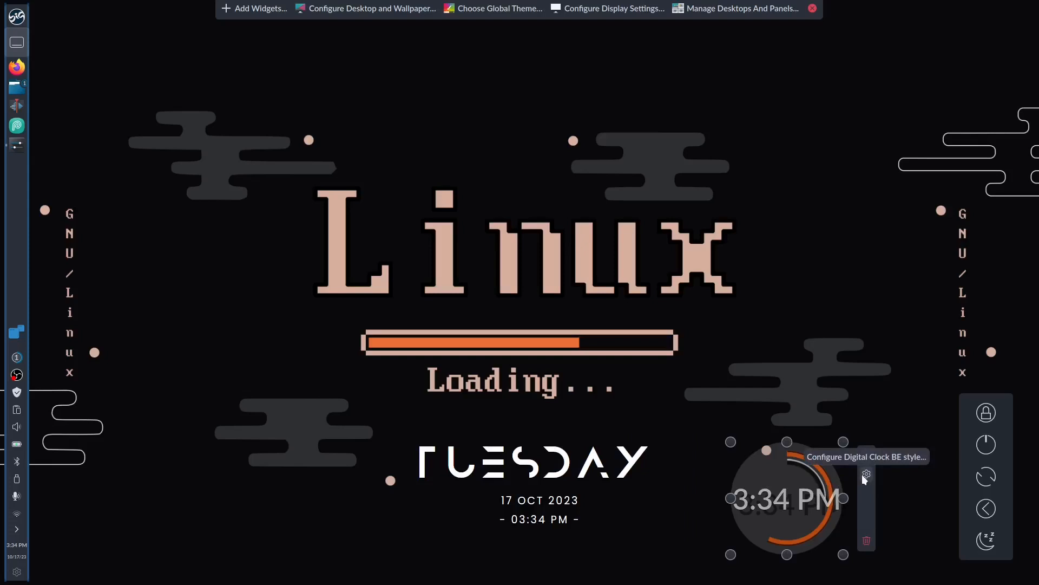
left_click_drag(781, 518, 837, 294)
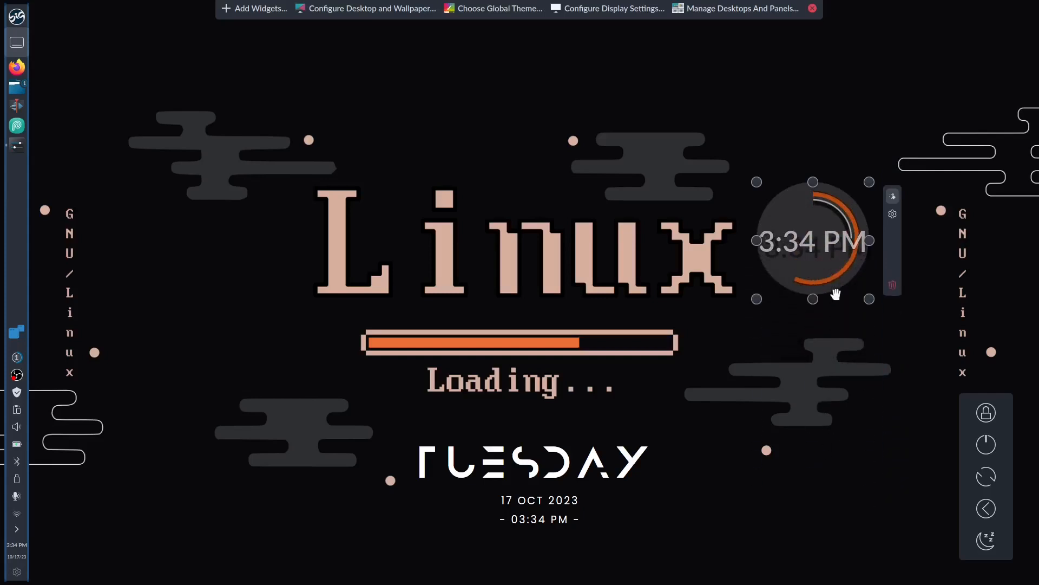
Step: In the Digital Clock BE style's BeClock Adv. settings, try a much smaller minute ring radius, then enlarge it again and apply
left_click(893, 215)
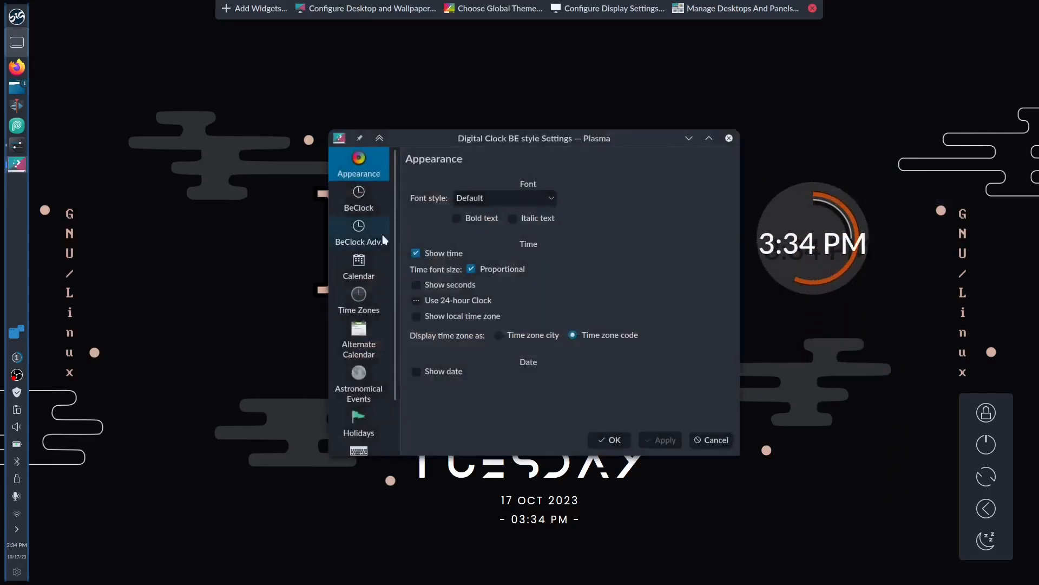
left_click(357, 206)
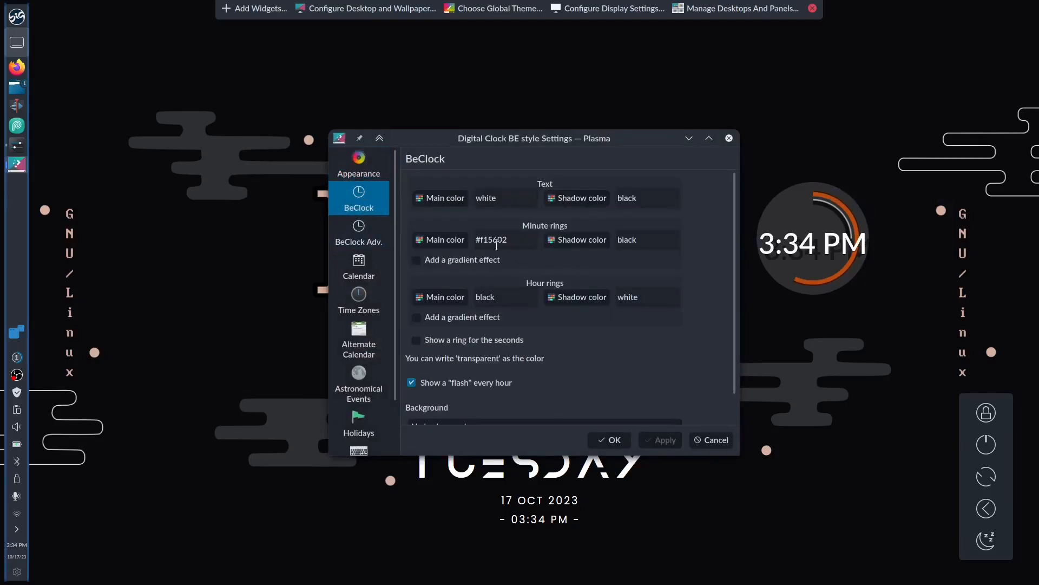
left_click(357, 226)
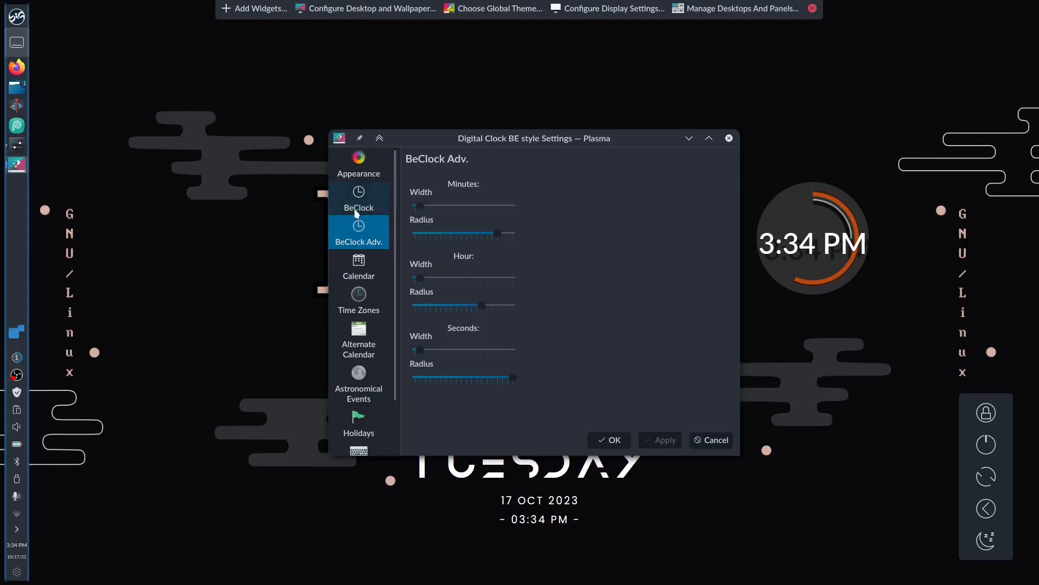
left_click_drag(497, 237, 450, 237)
left_click(660, 440)
mouse_move(833, 257)
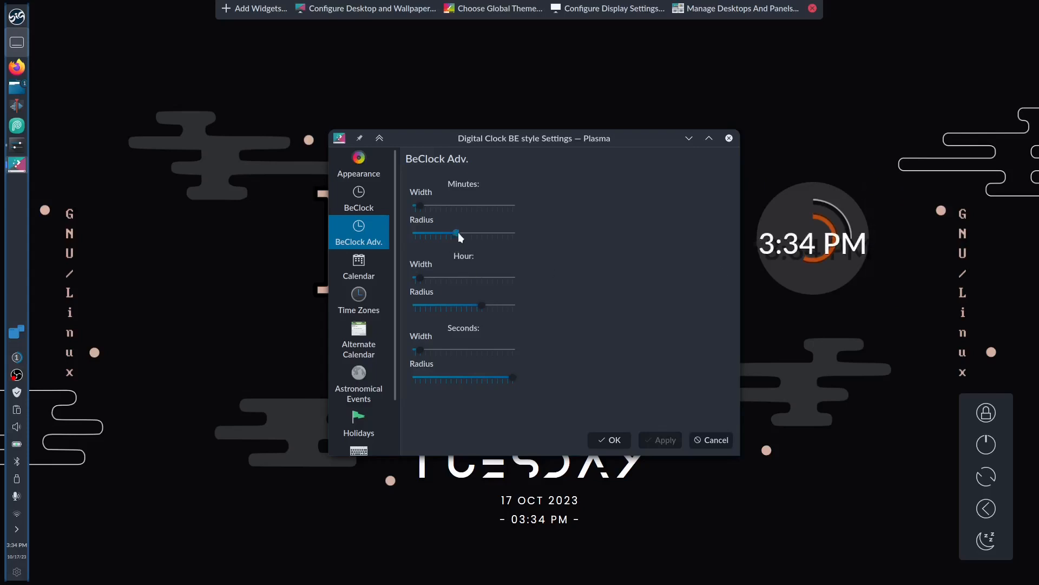
left_click_drag(458, 233, 494, 244)
left_click(658, 443)
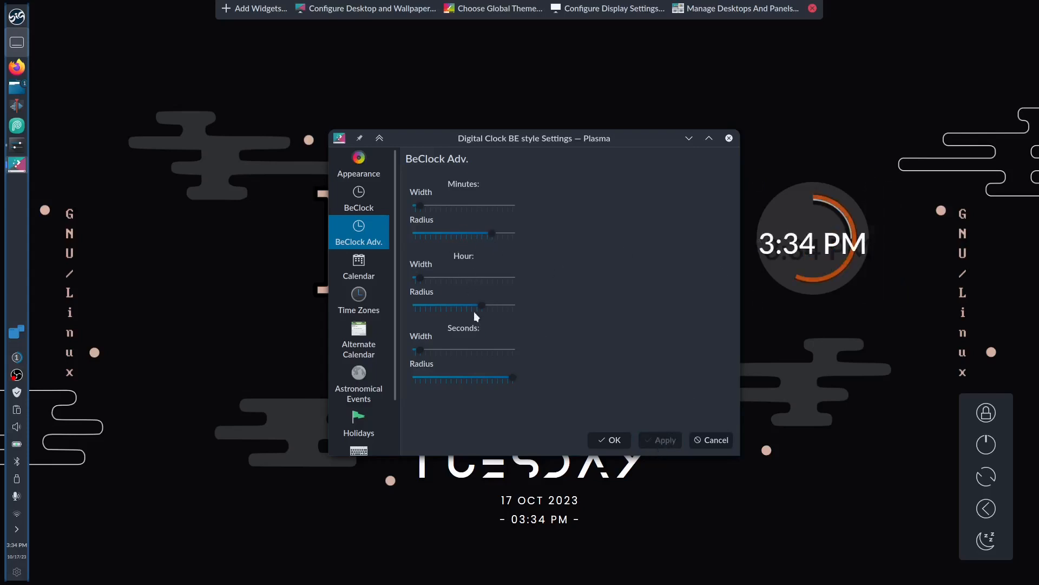
Step: Try a much smaller hour ring radius, then enlarge it to sit just inside the minute ring and apply the change
left_click_drag(479, 308, 463, 306)
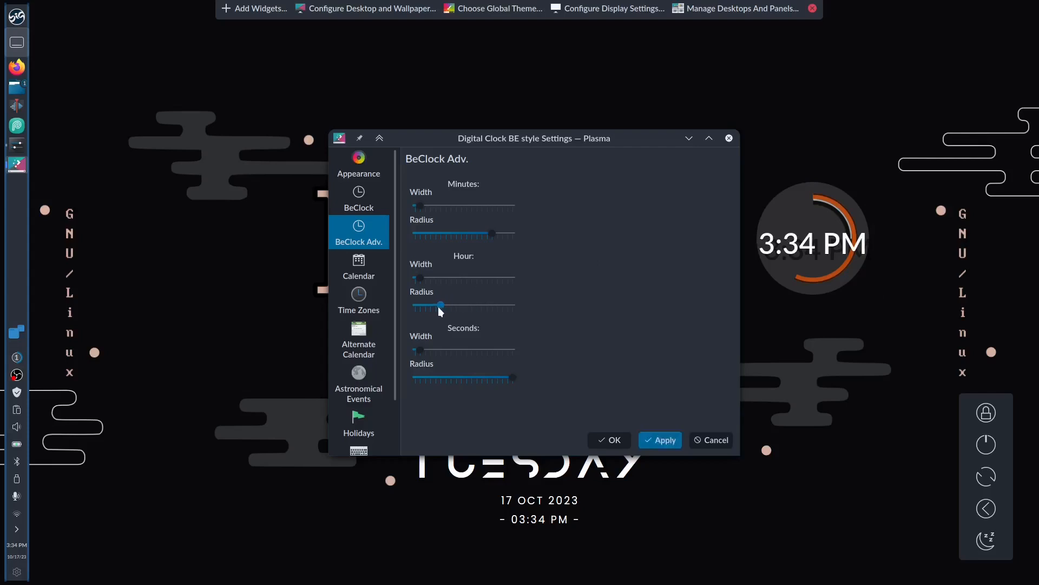
left_click(667, 440)
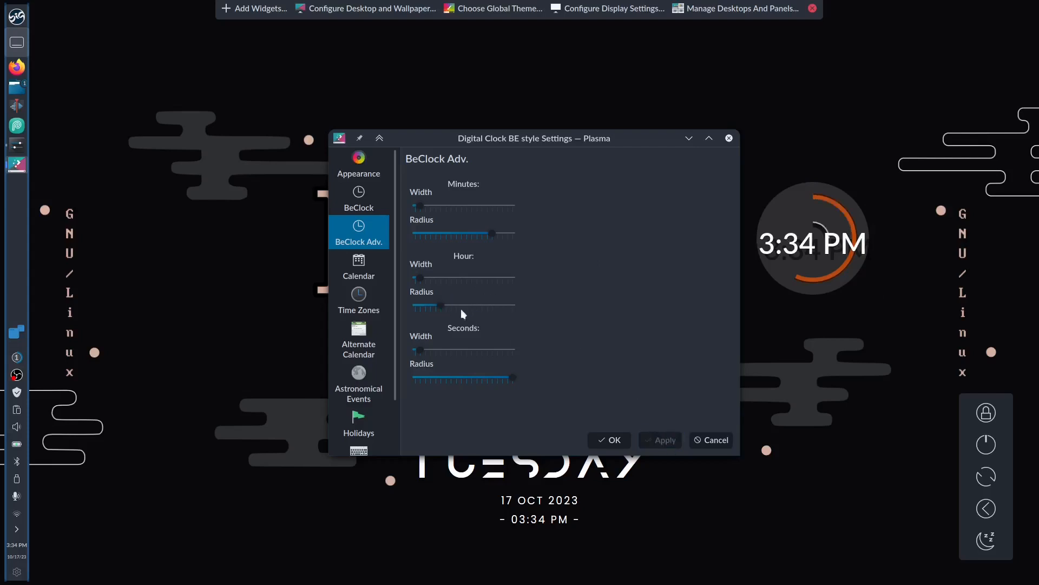
left_click_drag(438, 307, 498, 306)
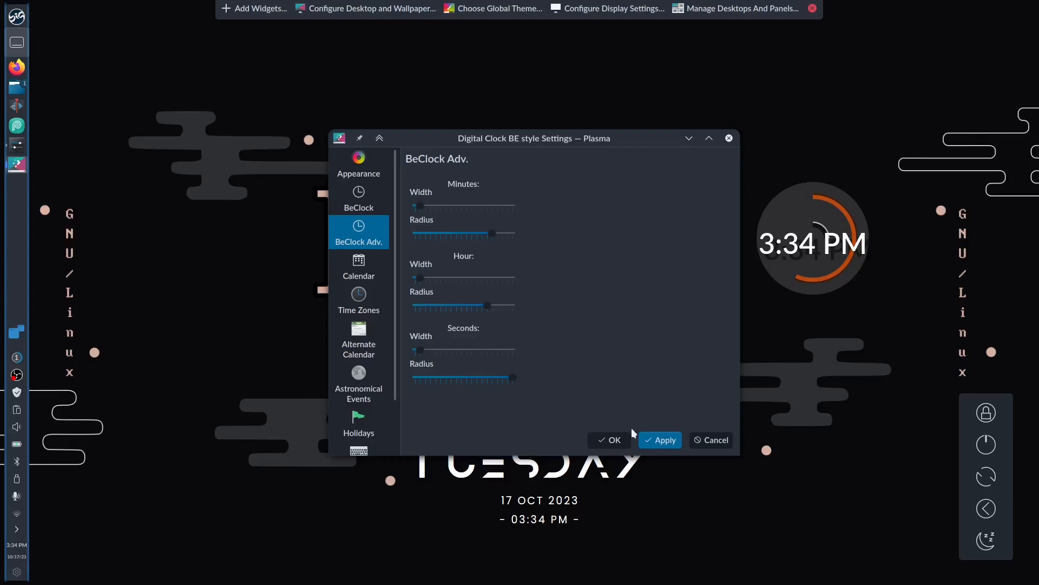
left_click(655, 442)
left_click_drag(483, 307, 482, 307)
left_click(657, 438)
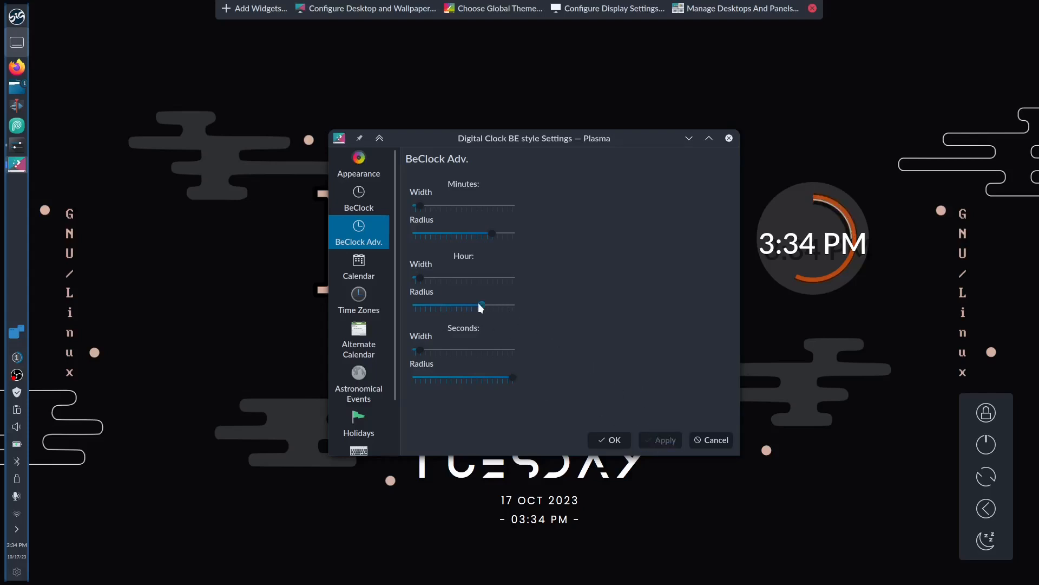
left_click(476, 304)
left_click(665, 440)
Step: Review the BeClock, Appearance and Calendar settings of the Digital Clock BE style widget and close its settings
left_click(363, 259)
left_click(356, 190)
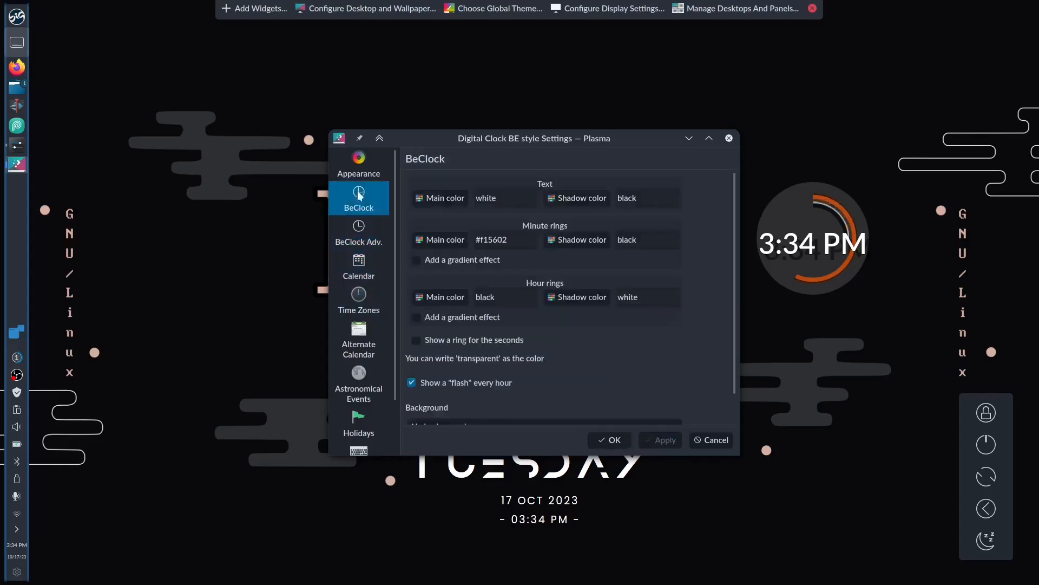
left_click(362, 162)
left_click(359, 269)
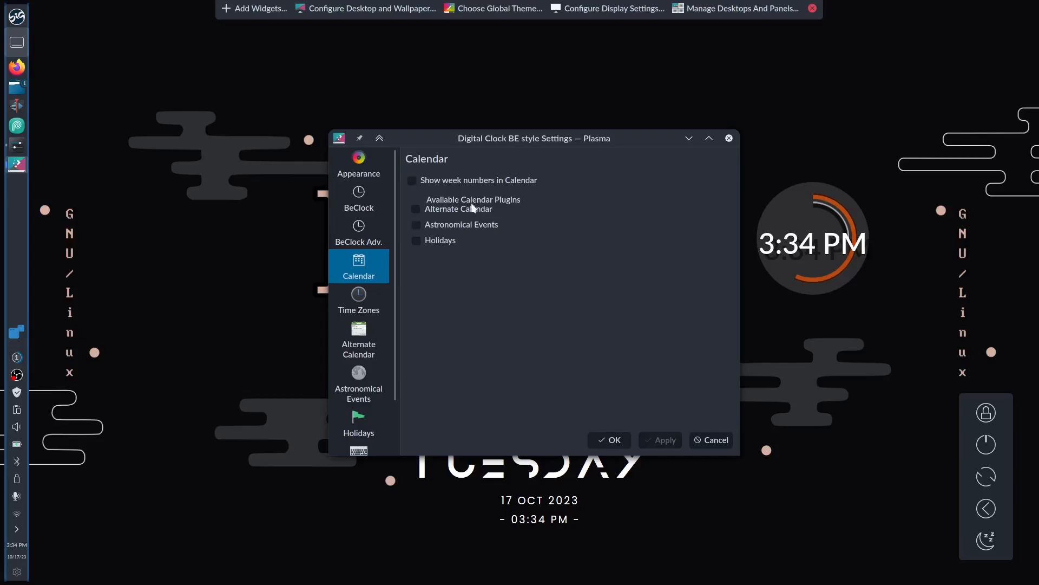
left_click(626, 438)
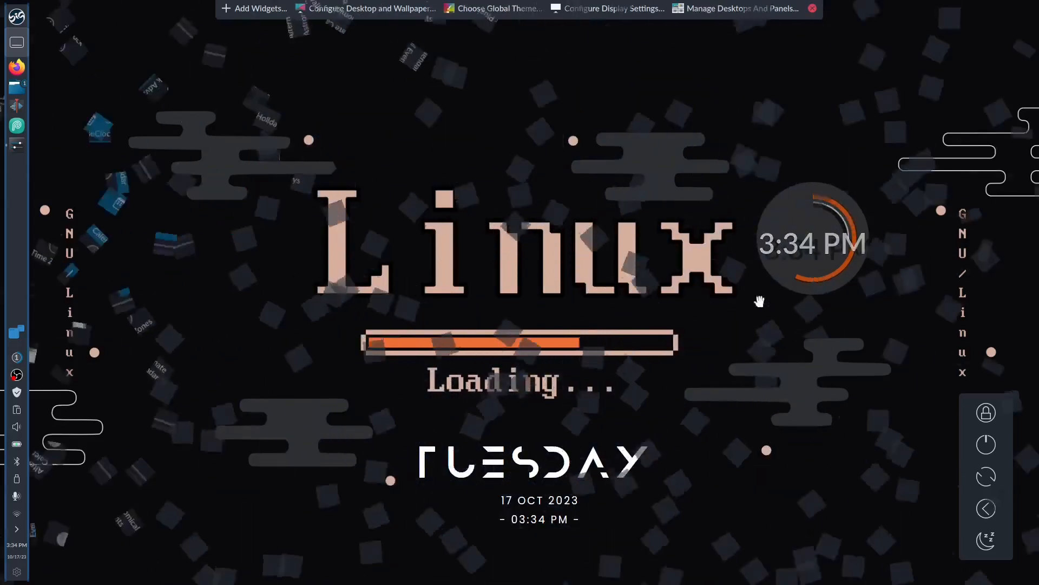
Step: Remove the round Digital Clock BE style widget from the desktop
left_click_drag(810, 258, 811, 155)
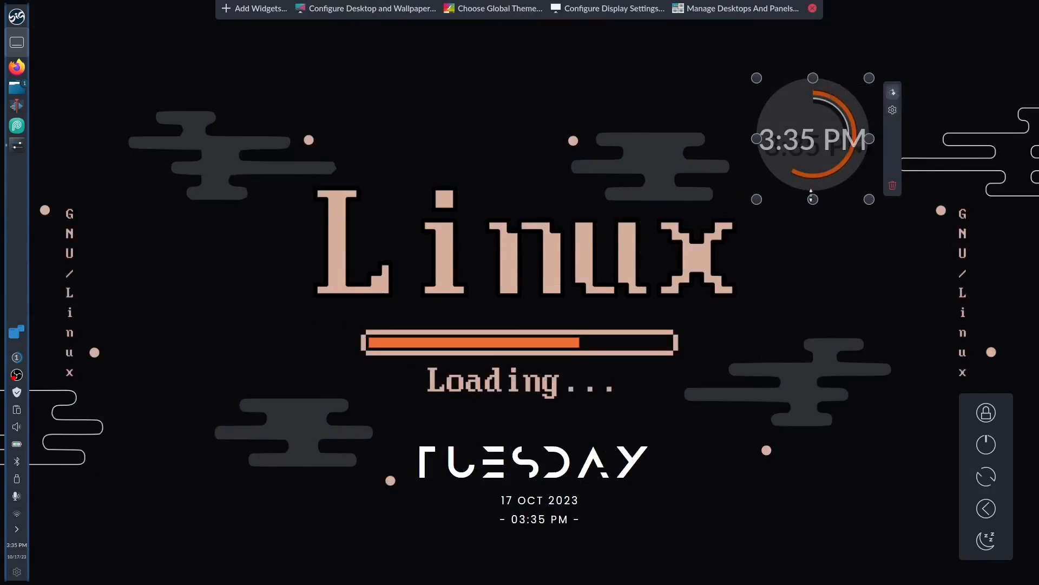
mouse_move(813, 192)
mouse_move(813, 189)
left_mouse_down()
mouse_move(805, 352)
mouse_move(807, 196)
left_mouse_up()
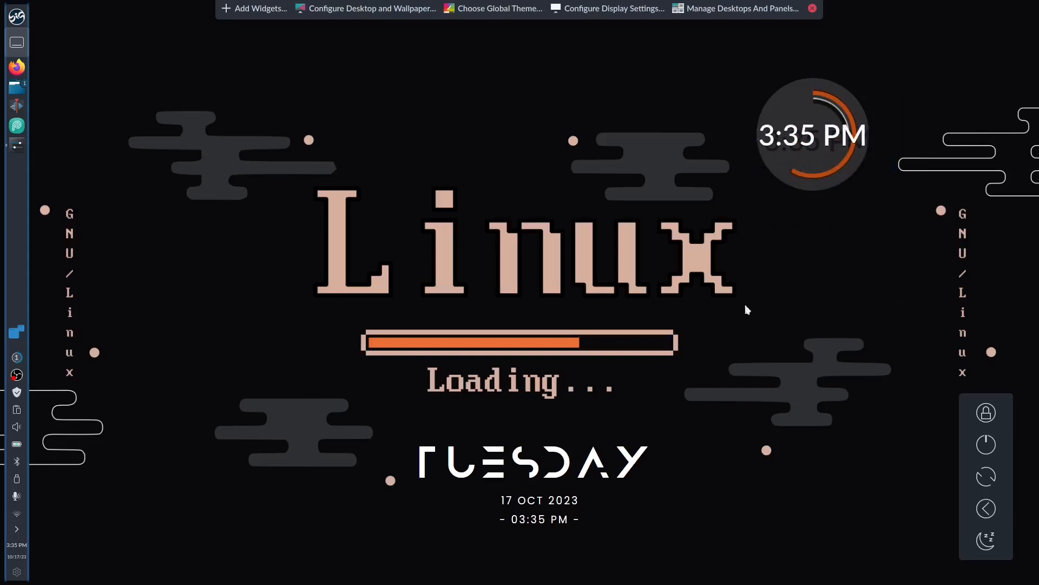
left_click(889, 177)
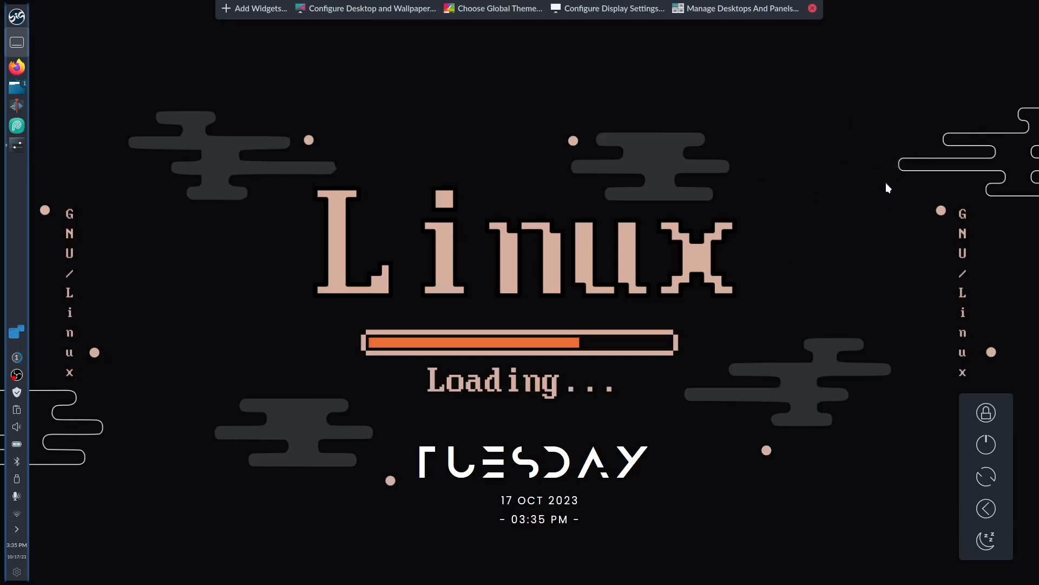
Step: Remove the Lock/Logout widget from the desktop and shift the Modern Clock widget slightly beneath the wallpaper's Loading text
left_click(243, 499)
left_click_drag(547, 495, 589, 496)
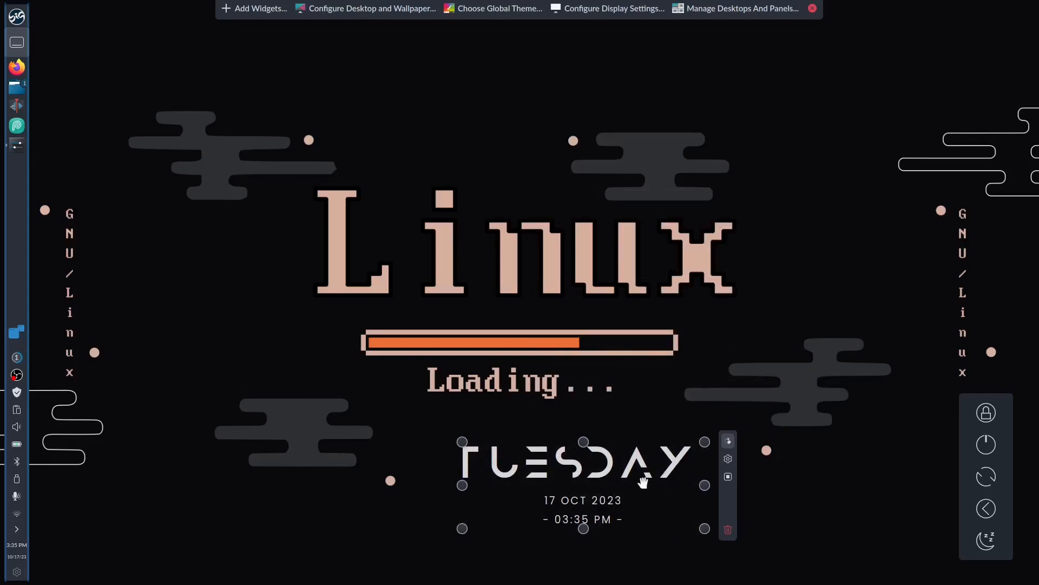
mouse_move(1006, 483)
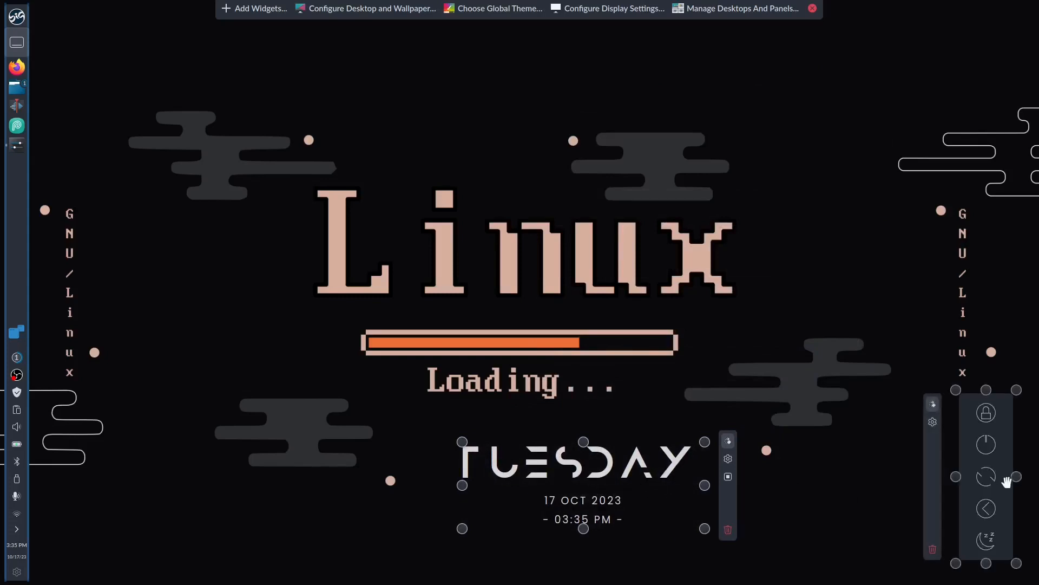
left_click(931, 554)
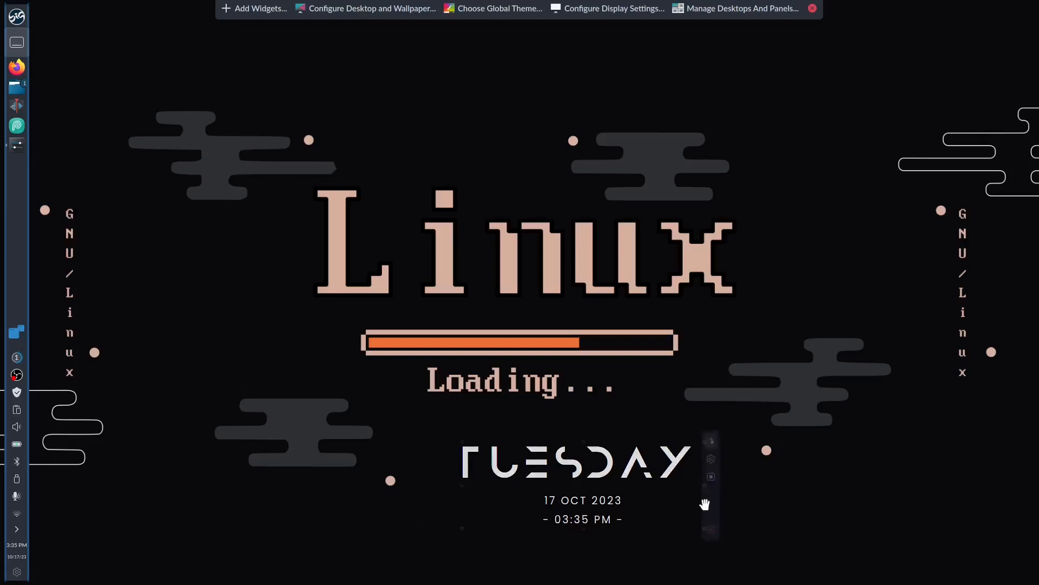
mouse_move(704, 442)
left_mouse_down()
mouse_move(882, 274)
mouse_move(919, 222)
mouse_move(777, 436)
mouse_move(705, 430)
left_mouse_up()
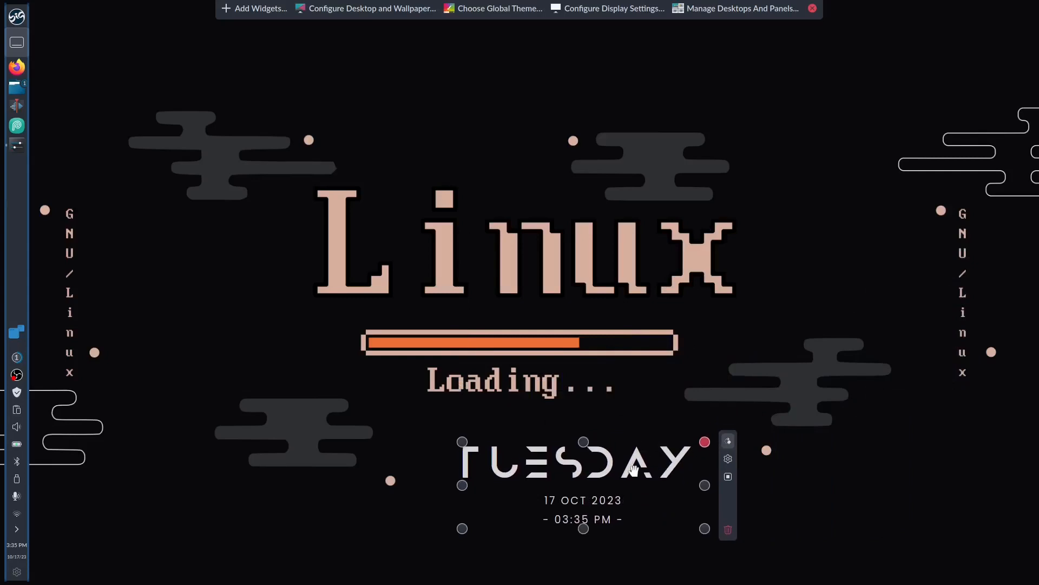
left_click_drag(634, 469, 607, 468)
Step: In the Modern Clock widget's appearance settings, set the day's font color to golden yellow #d8a52f and apply it
left_click(703, 460)
left_click_drag(600, 138, 632, 66)
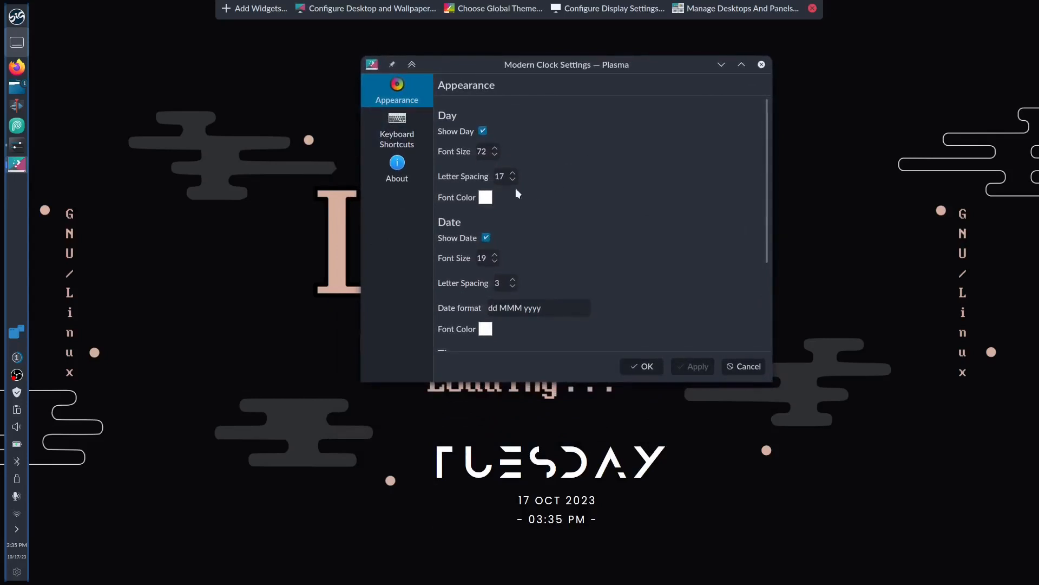
left_click(484, 199)
left_click_drag(622, 212, 609, 167)
left_click(640, 163)
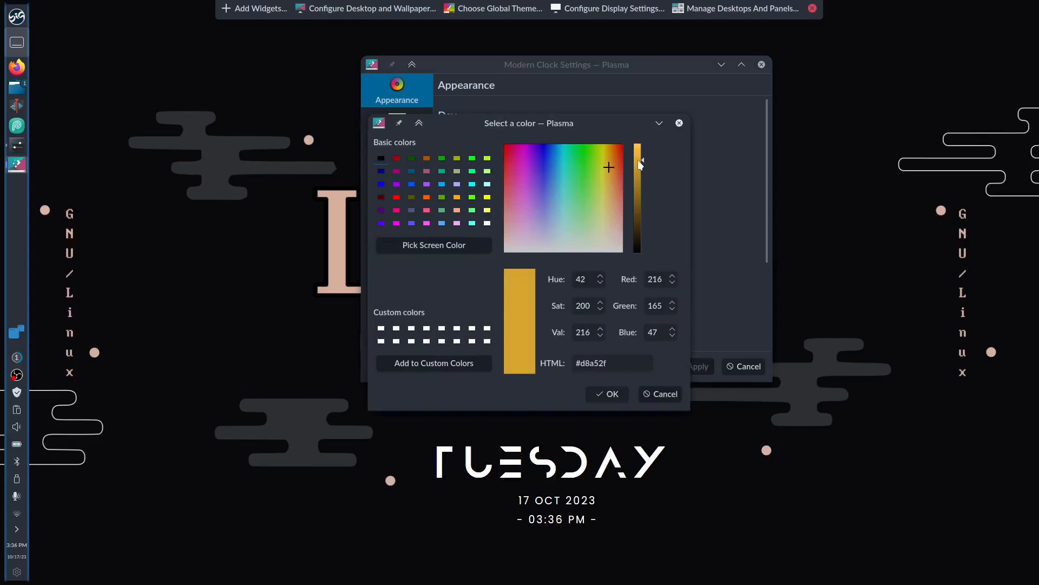
left_click(607, 394)
left_click(696, 366)
mouse_move(456, 490)
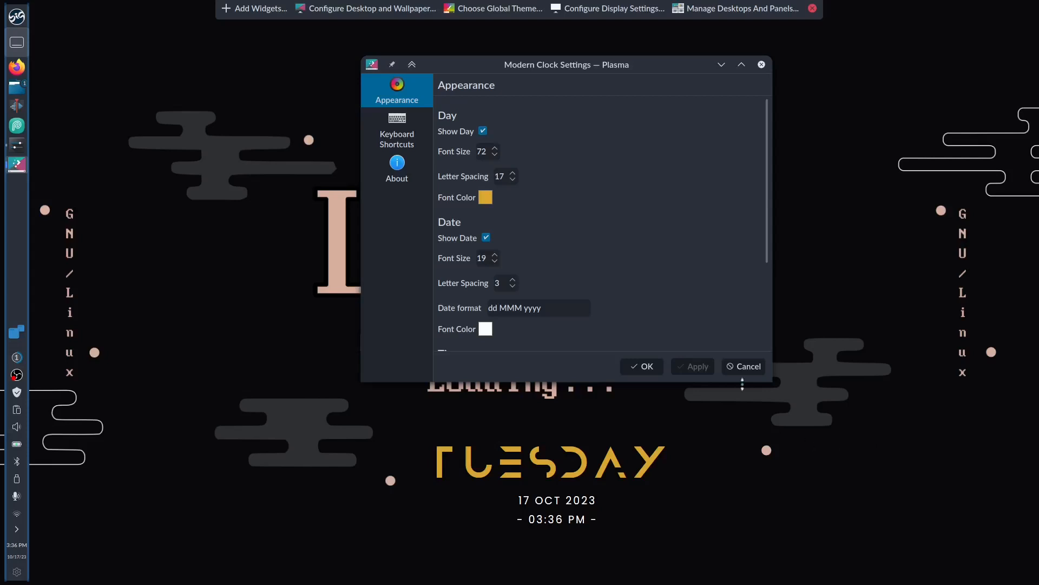
Step: Set the Modern Clock date's font color to blue #4354e5 and apply it
left_click(486, 330)
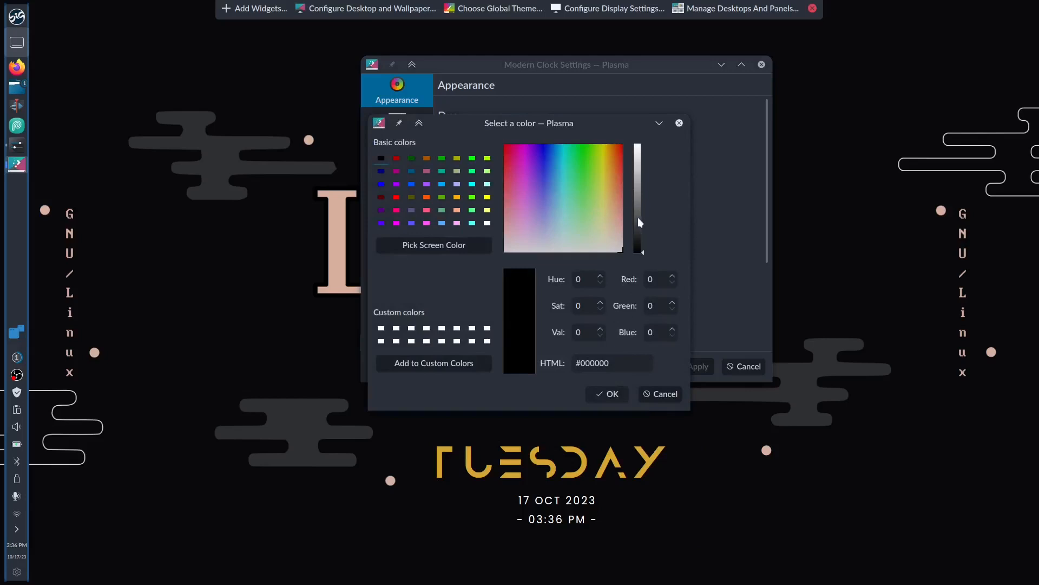
left_click_drag(603, 199, 546, 176)
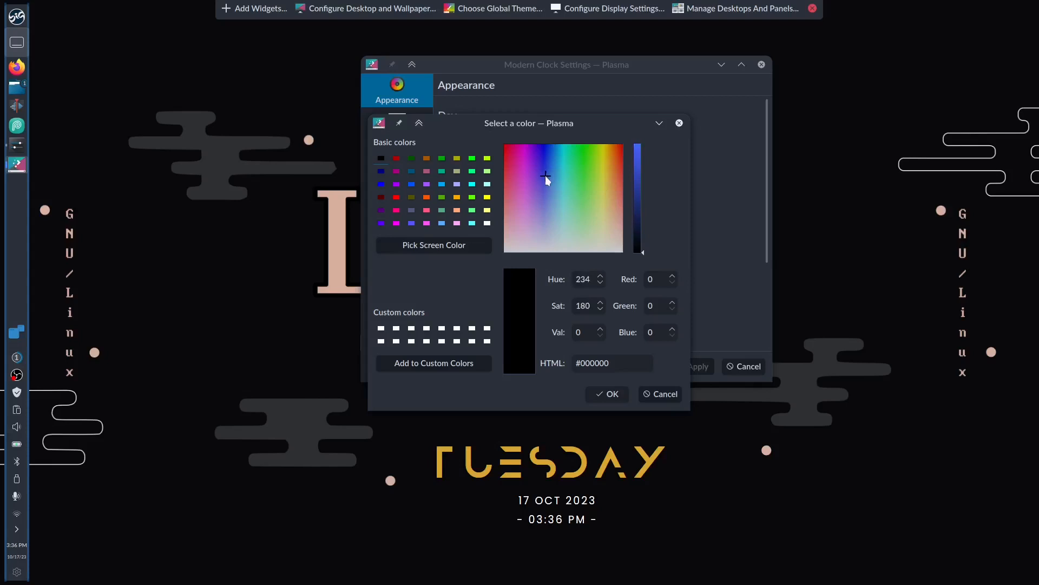
left_click_drag(637, 193, 639, 157)
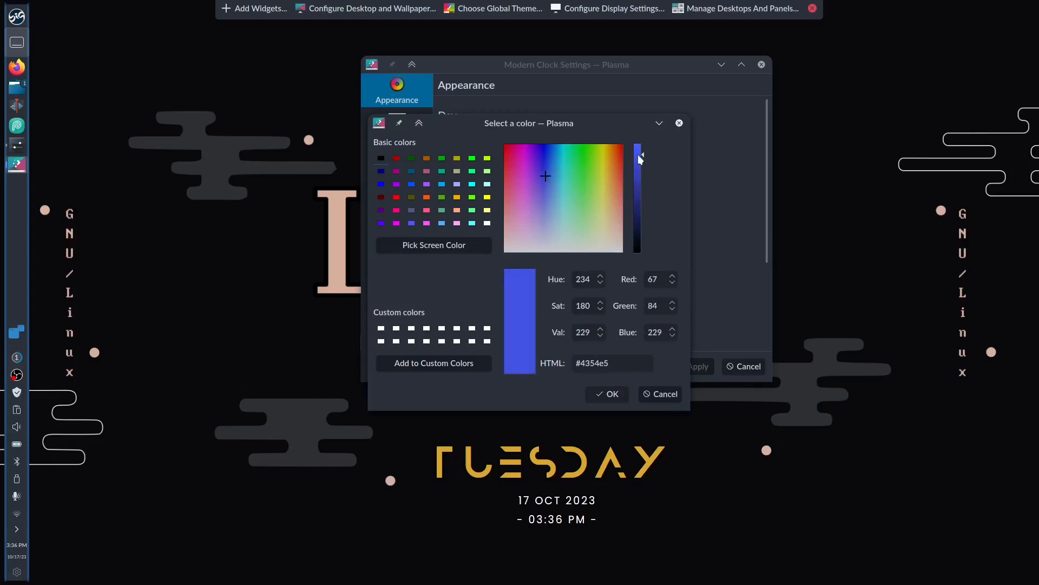
left_click(603, 393)
left_click(691, 369)
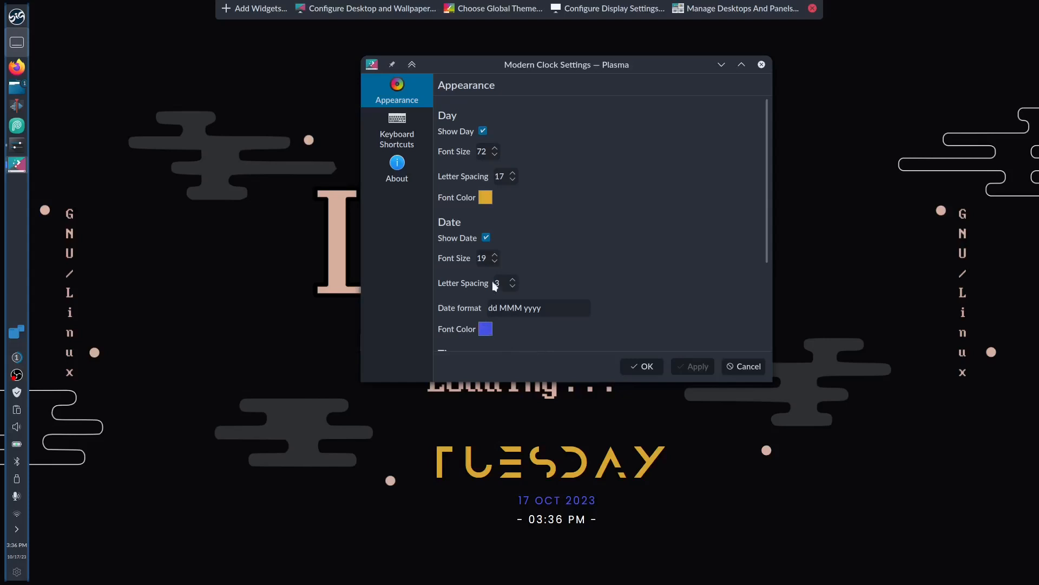
Step: Try hiding the date and the time in the Modern Clock widget, applying each change
scroll(683, 247, "down", 3)
scroll(684, 247, "up", 2)
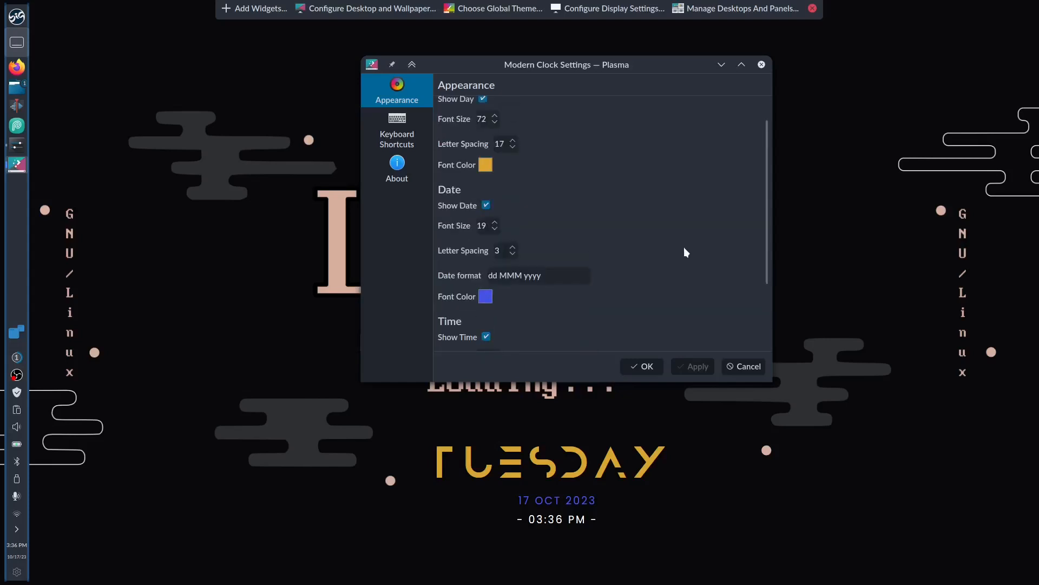
left_click(486, 206)
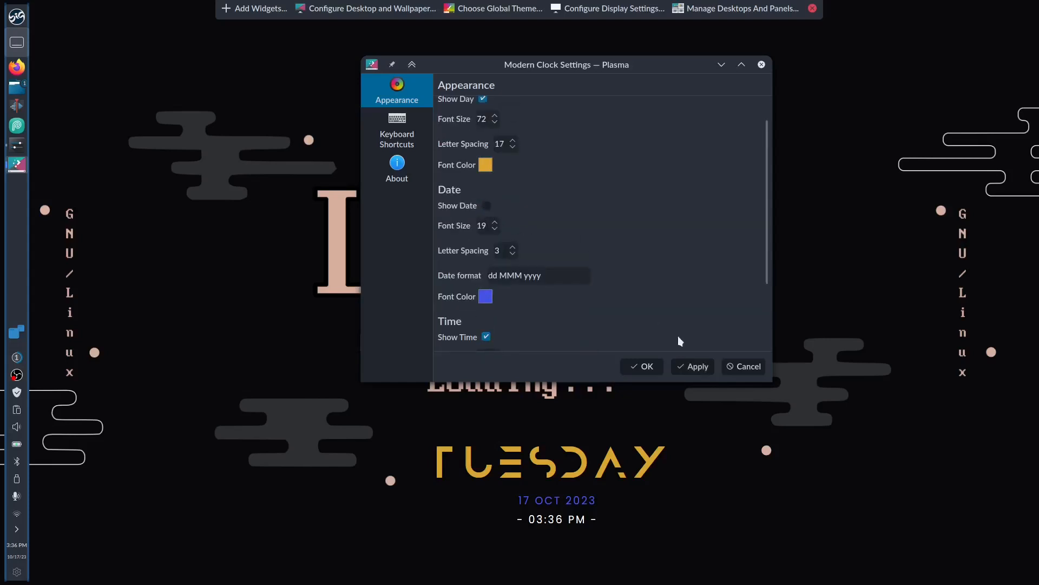
left_click(694, 363)
scroll(645, 246, "down", 3)
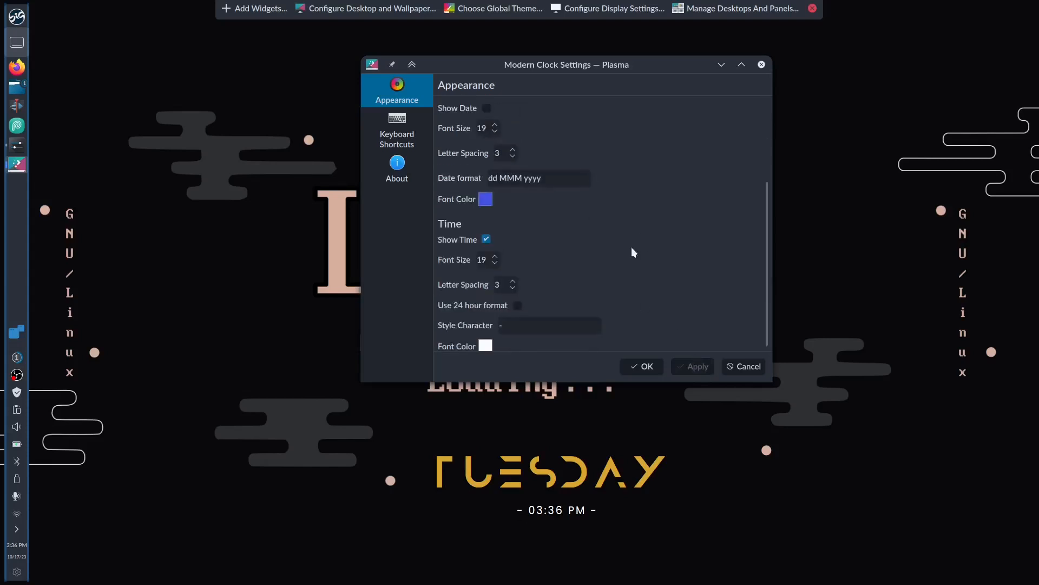
left_click(487, 240)
left_click(699, 368)
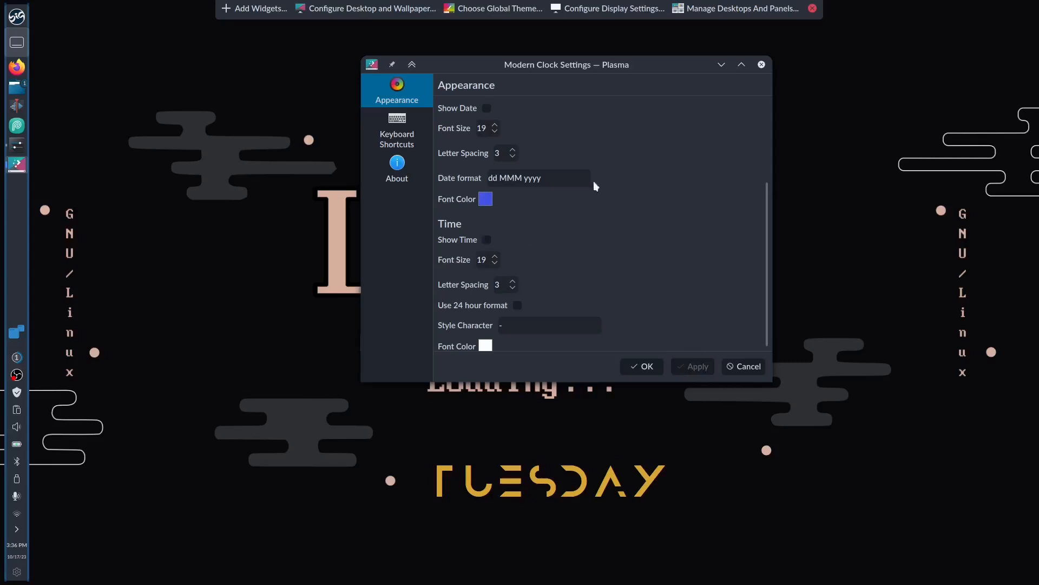
Step: Turn the Modern Clock's date and time display back on, applying each change
left_click(486, 109)
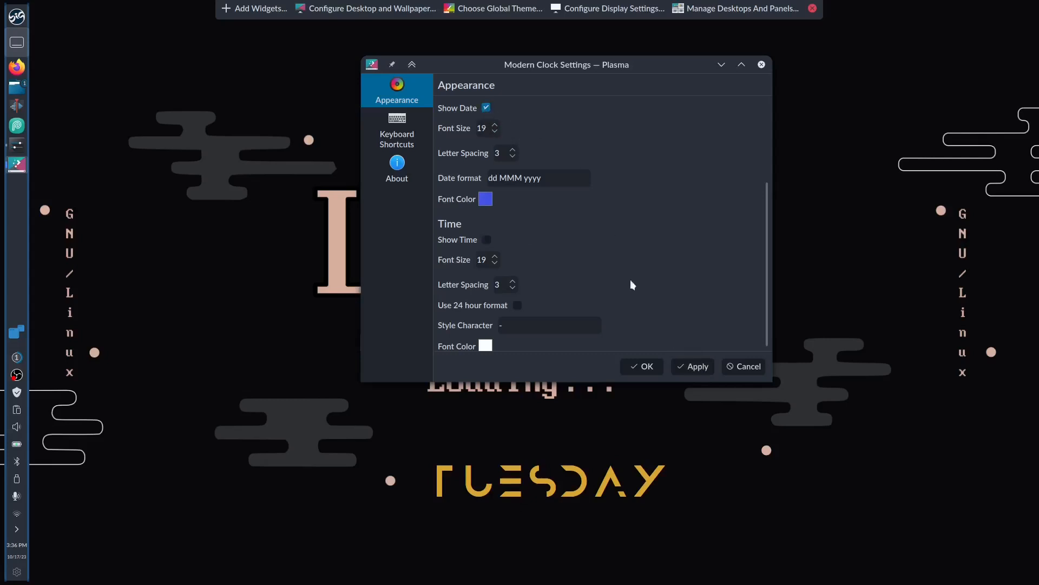
left_click(690, 364)
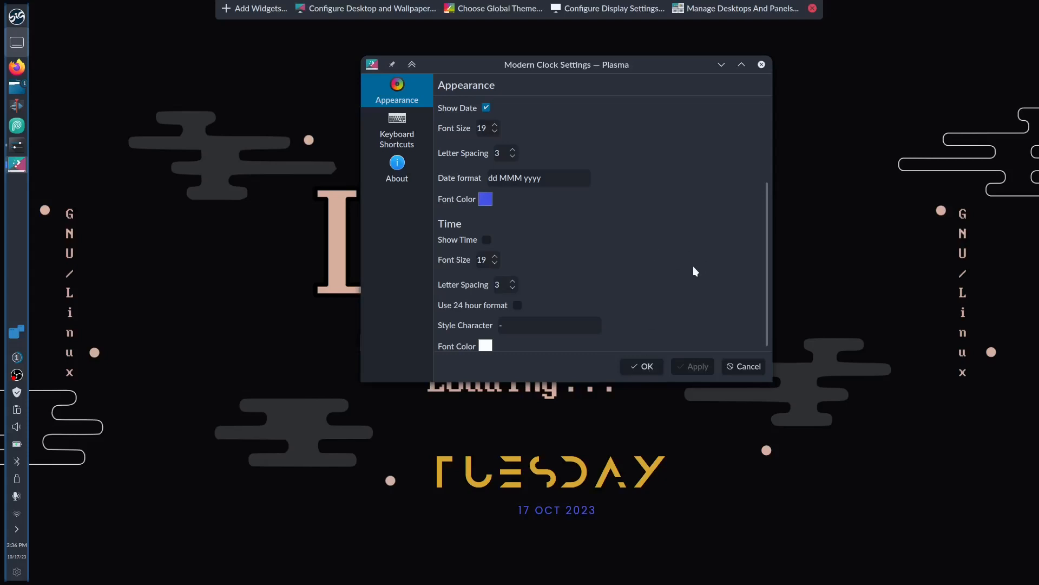
scroll(688, 260, "up", 2)
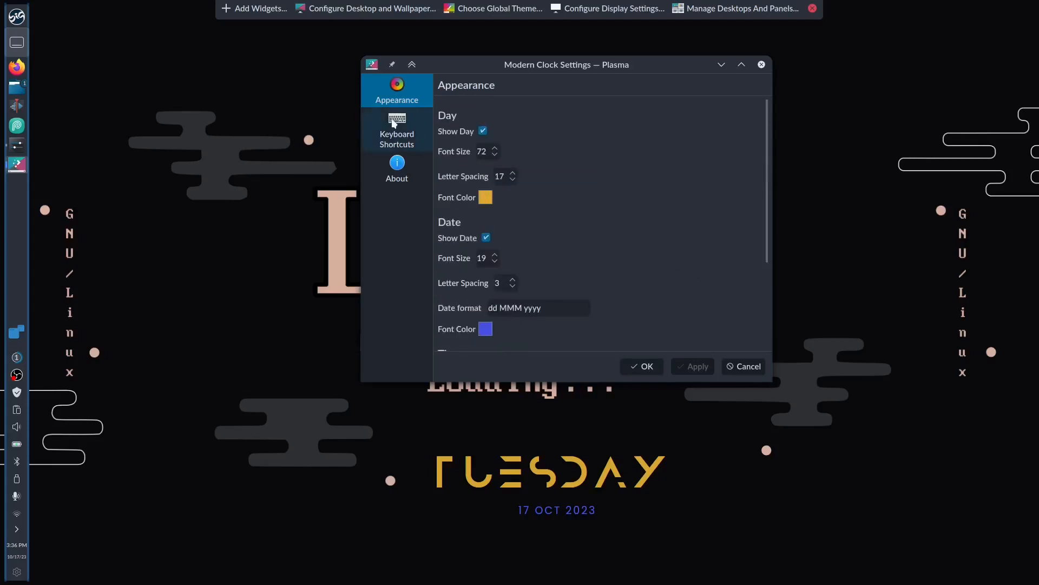
scroll(668, 190, "down", 2)
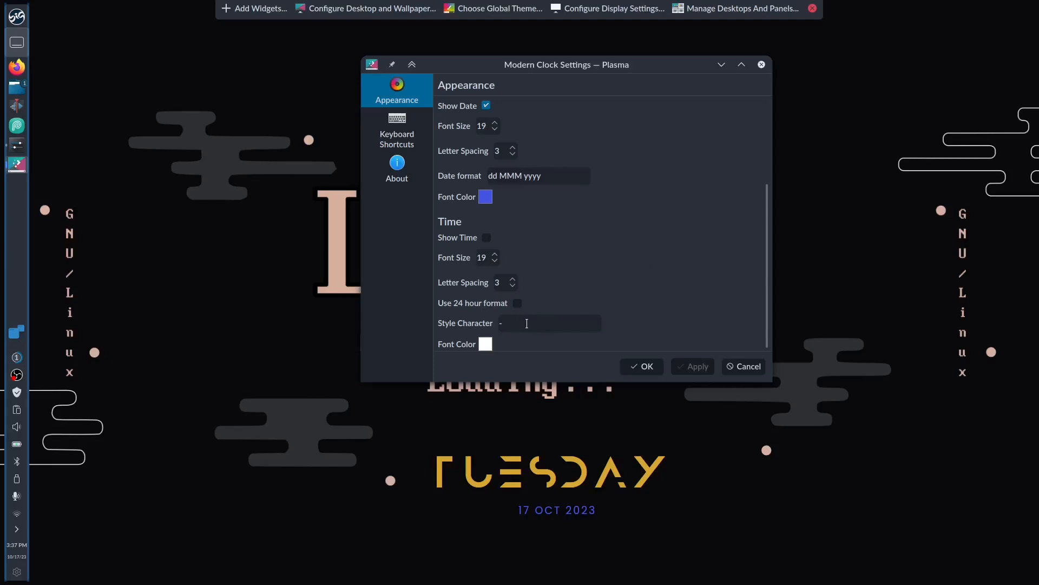
left_click(486, 237)
left_click(697, 367)
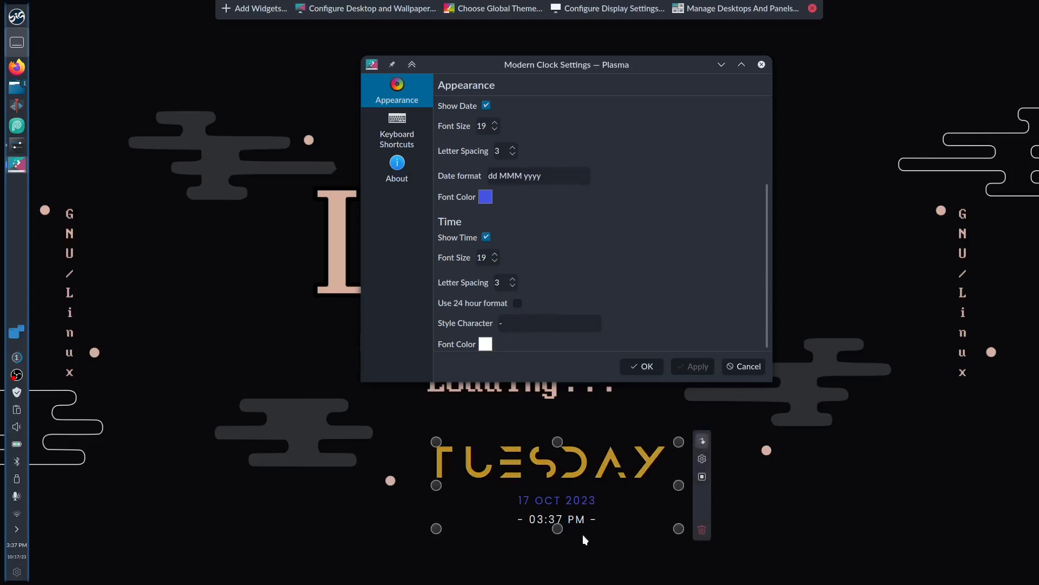
Step: Try + and = as the Modern Clock time's style character, applying each, and set it back to -
left_click(537, 319)
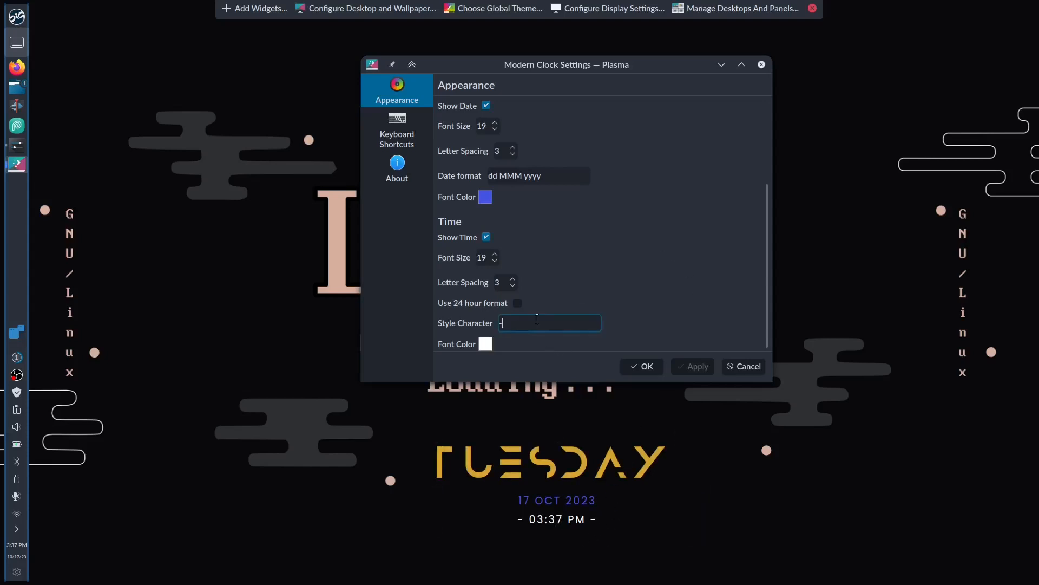
left_click_drag(534, 326, 478, 332)
type("=")
key("BackSpace")
type("+")
left_click(703, 366)
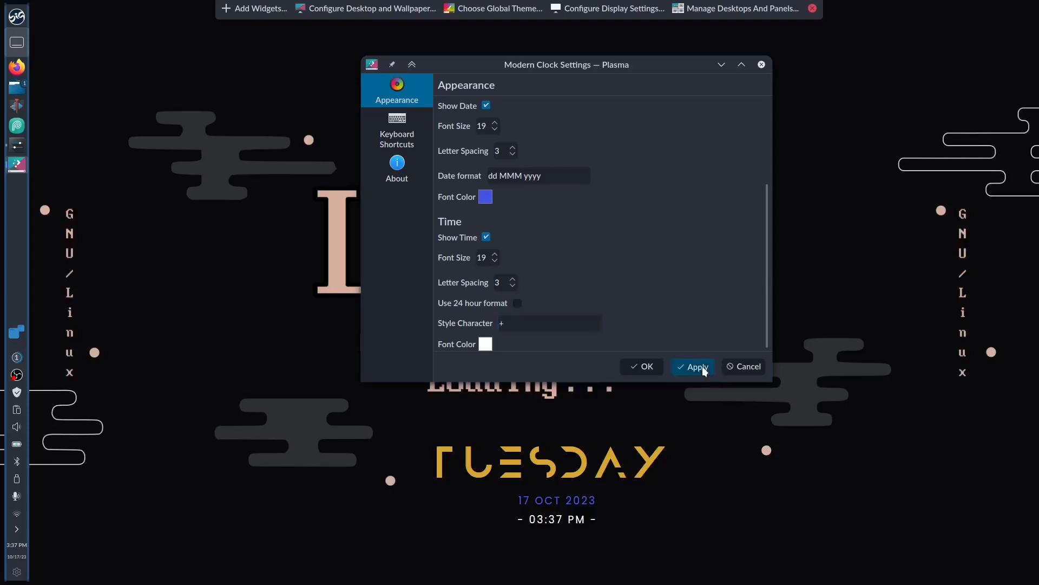
double_click(516, 324)
type("=")
left_click(697, 367)
double_click(523, 326)
type("-")
left_click(698, 367)
Step: Try the 24 hour format for the Modern Clock's time and switch back to the 12 hour format
left_click(518, 303)
left_click(696, 368)
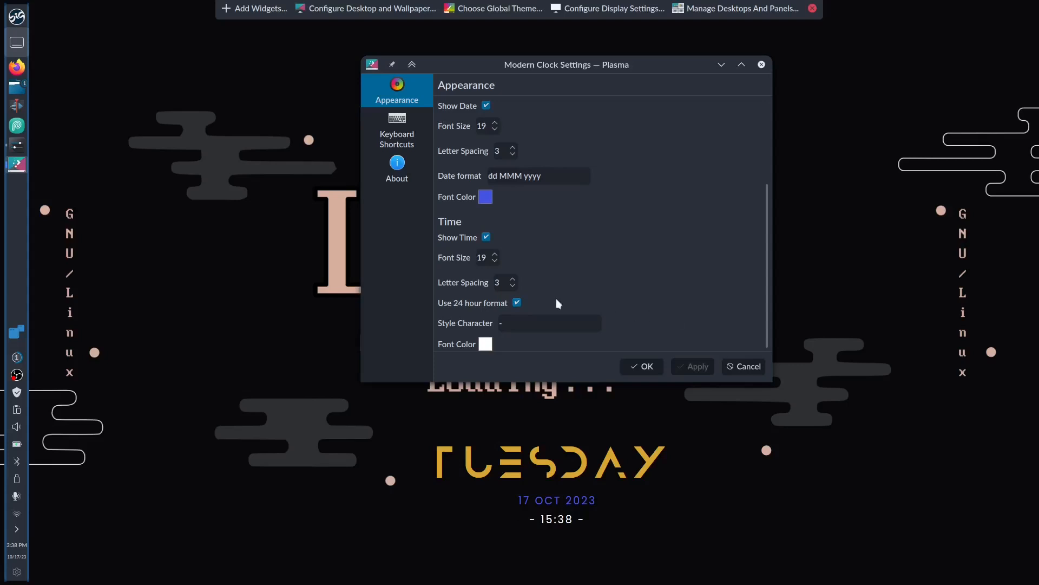
left_click(517, 303)
left_click(704, 367)
scroll(652, 302, "up", 3)
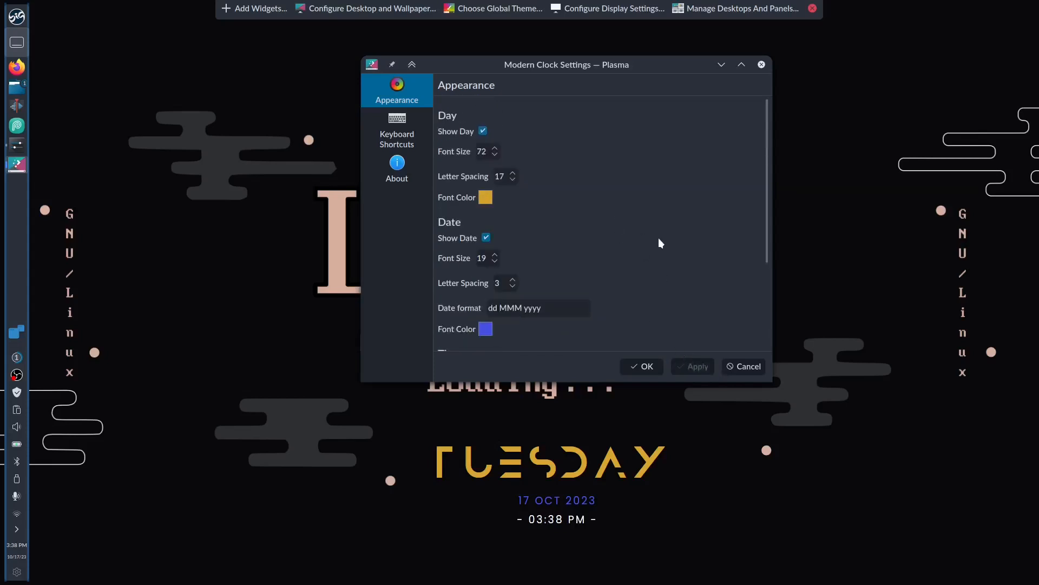
Step: Check the Modern Clock's keyboard shortcut settings, confirm the configuration and move the widget to the desktop's lower-right area
left_click(397, 133)
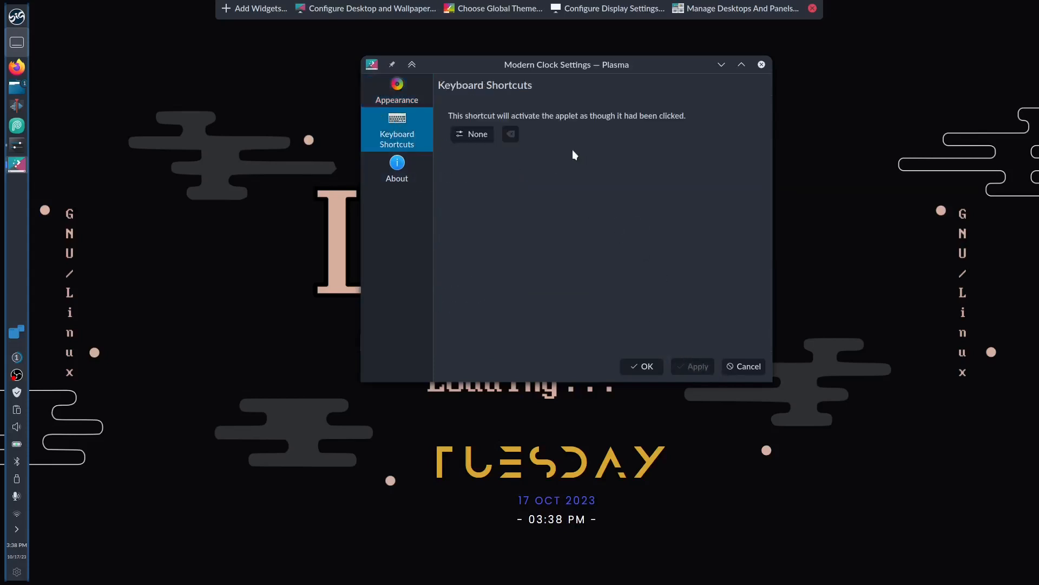
left_click(403, 98)
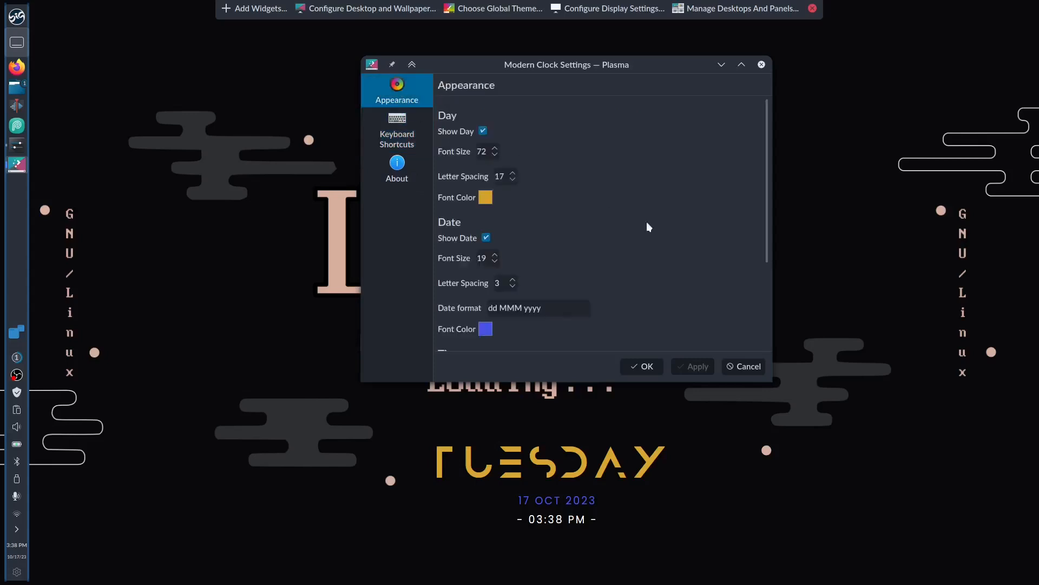
left_click(640, 366)
left_click_drag(574, 477, 906, 512)
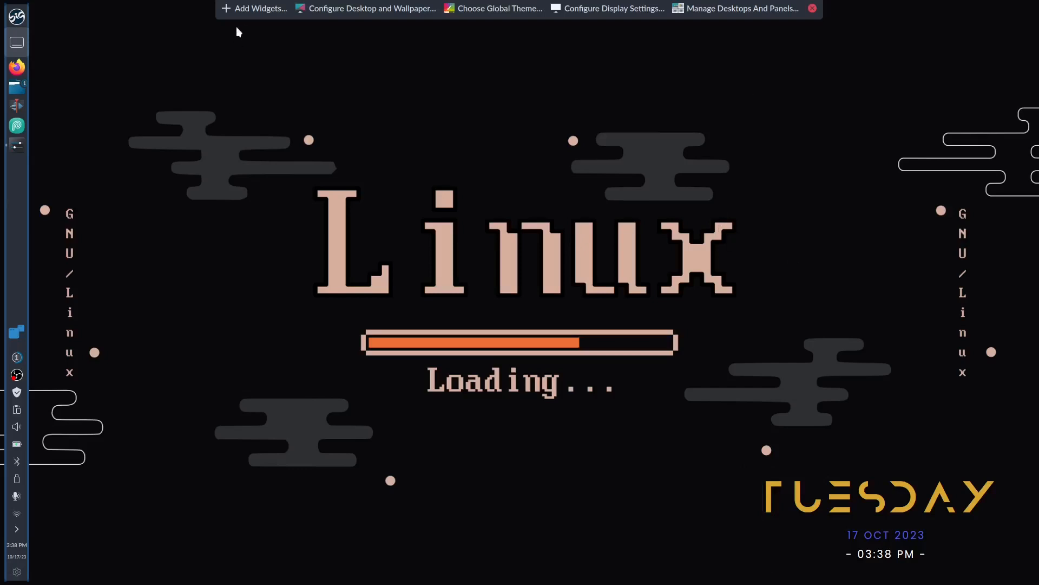
Step: Find the Solo clock widget in the downloadable Plasma widgets, install it from its details page and return to the widget list
left_click(243, 8)
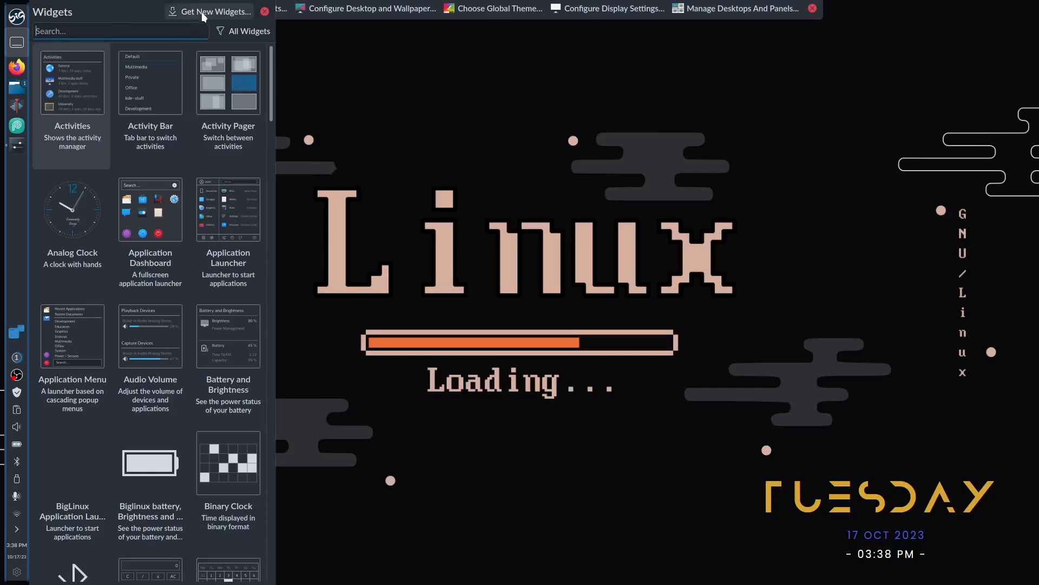
left_click(202, 10)
left_click(217, 31)
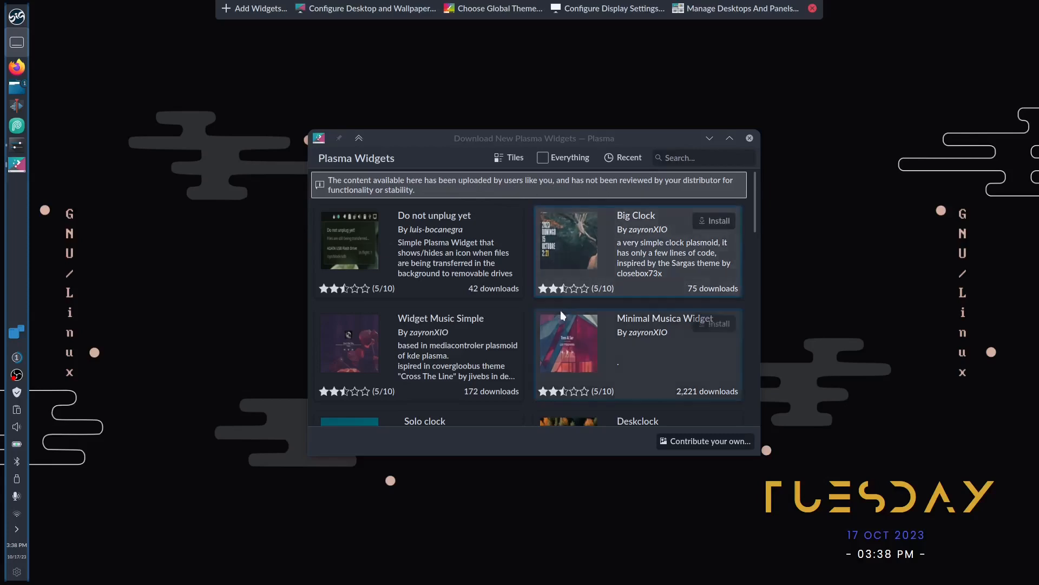
scroll(528, 360, "down", 3)
scroll(529, 371, "down", 4)
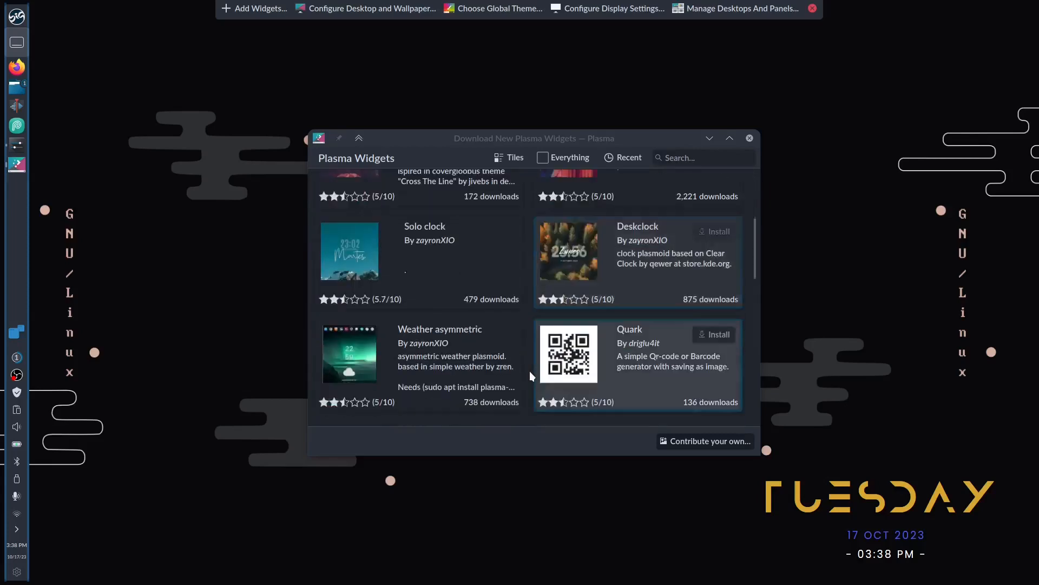
left_click(362, 236)
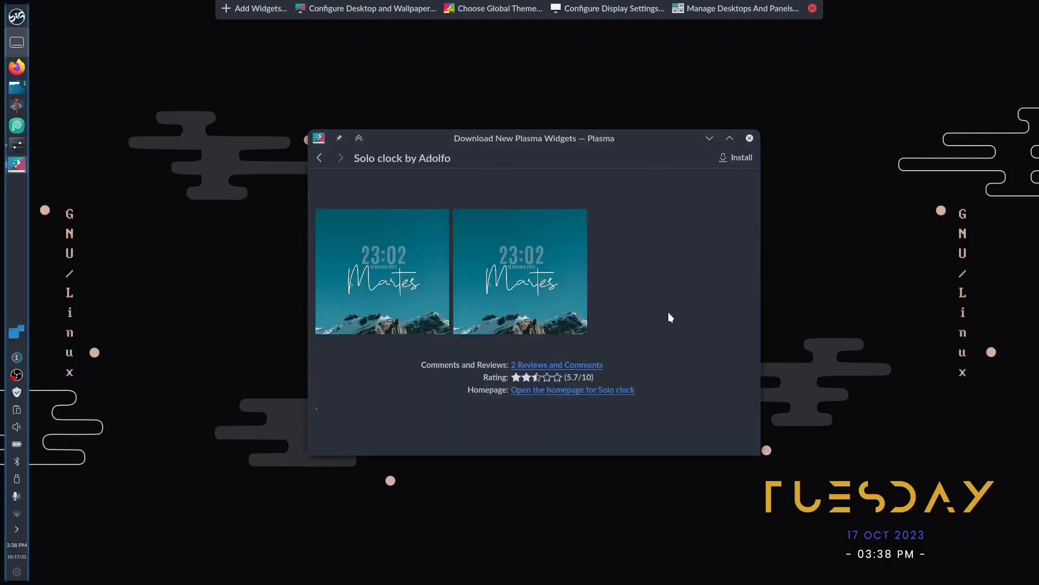
left_click(742, 161)
left_click(320, 159)
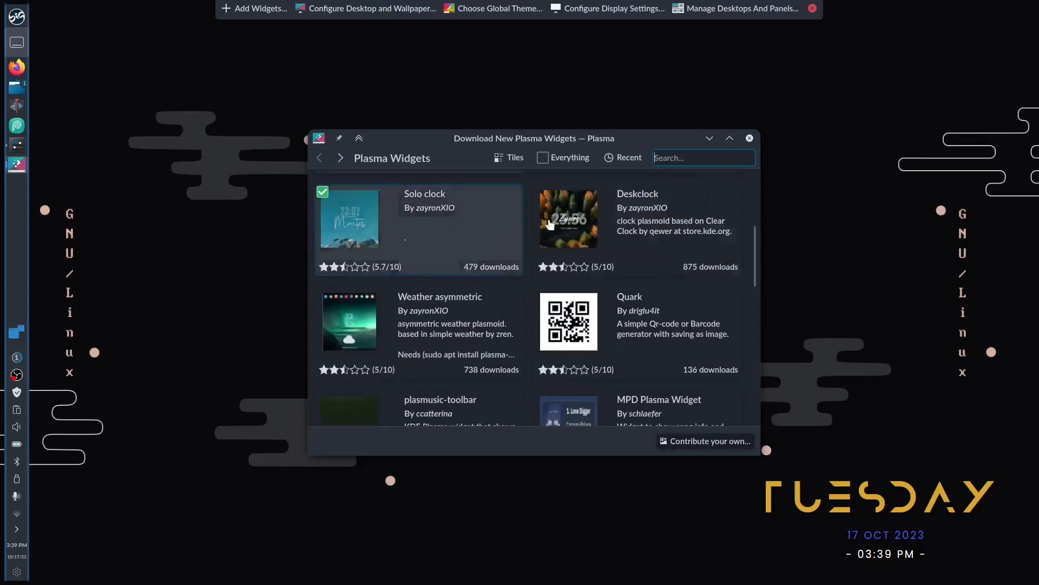
Step: Close the widget download window, search the widget list for clock, add the Solo Clock and place it in the desktop's upper-right area
left_click(750, 139)
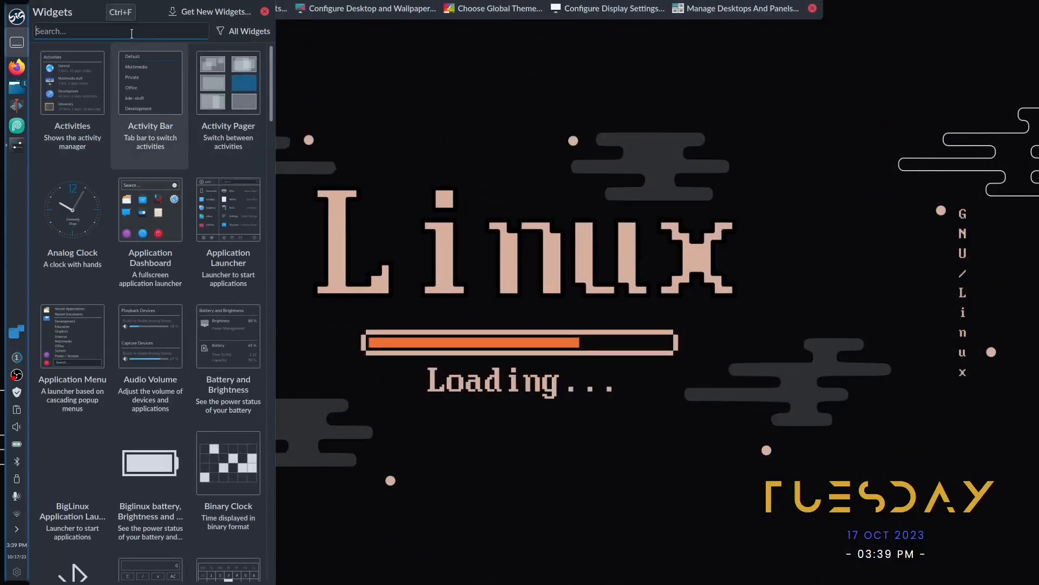
type("clock")
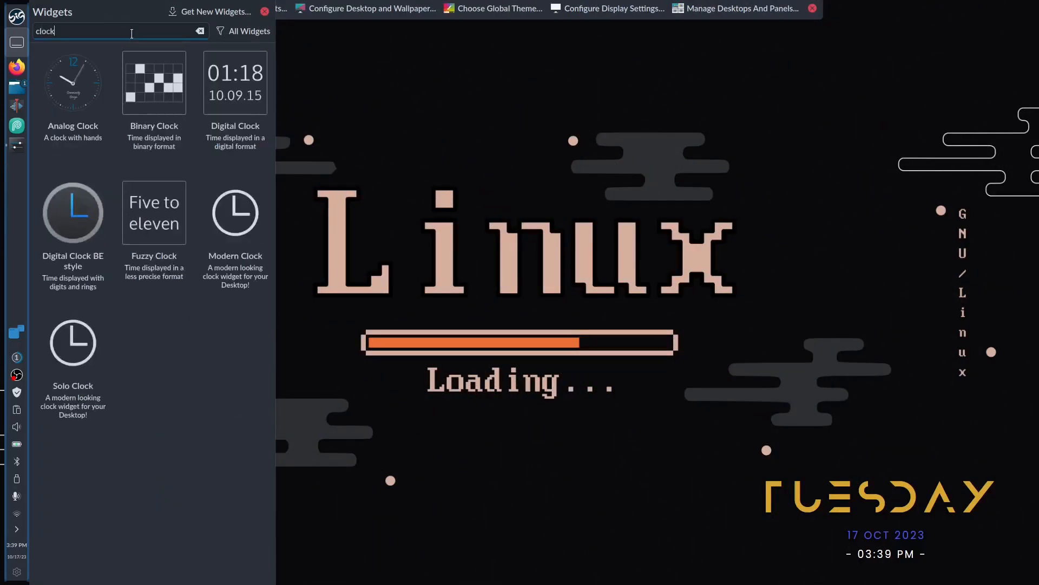
double_click(84, 363)
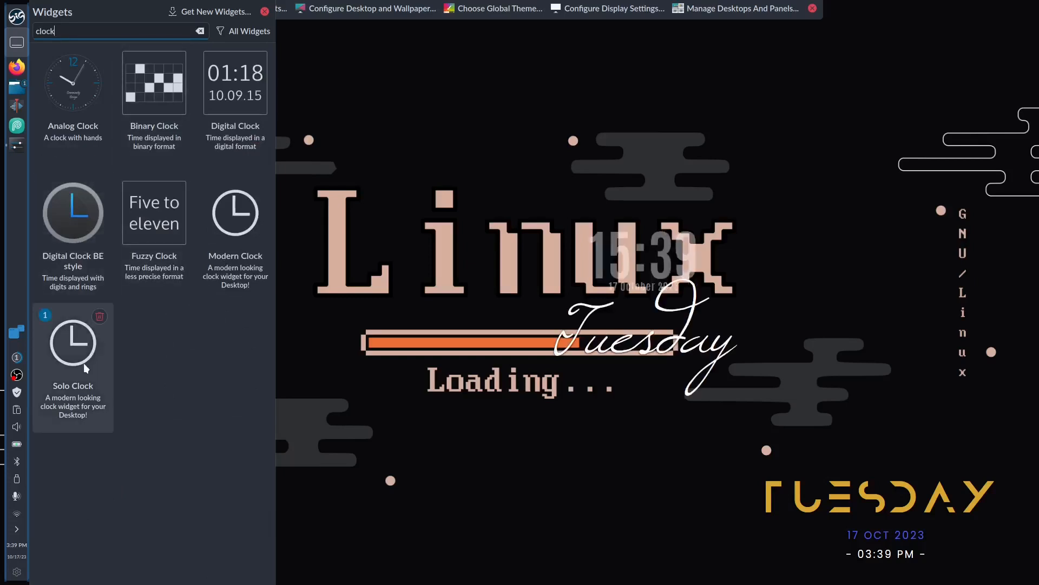
left_click_drag(633, 374, 876, 335)
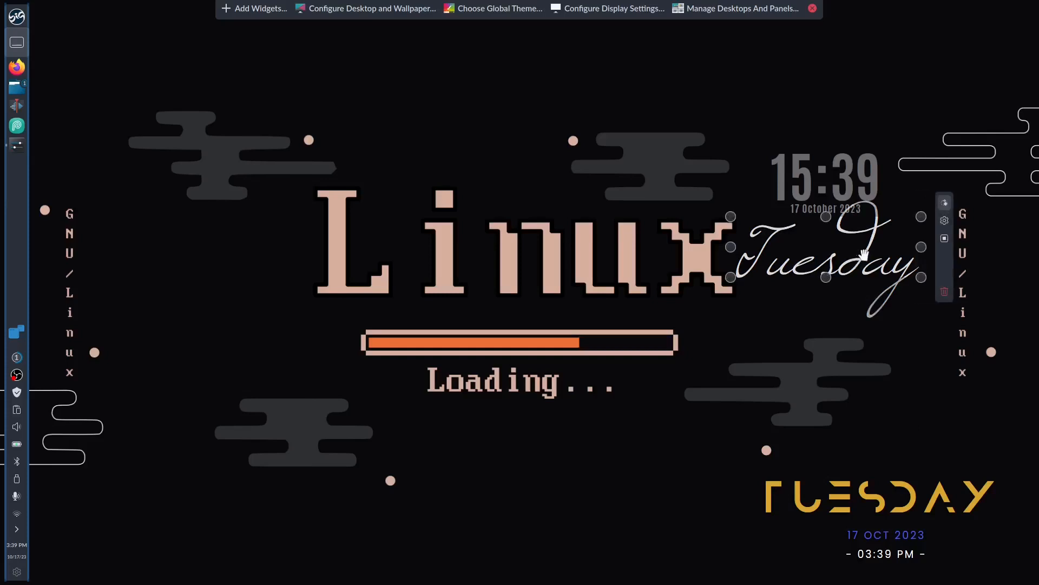
Step: Open the Solo Clock's settings and examine its time, date and day appearance options, keyboard shortcut and about information
left_click(945, 221)
left_click_drag(609, 156, 535, 155)
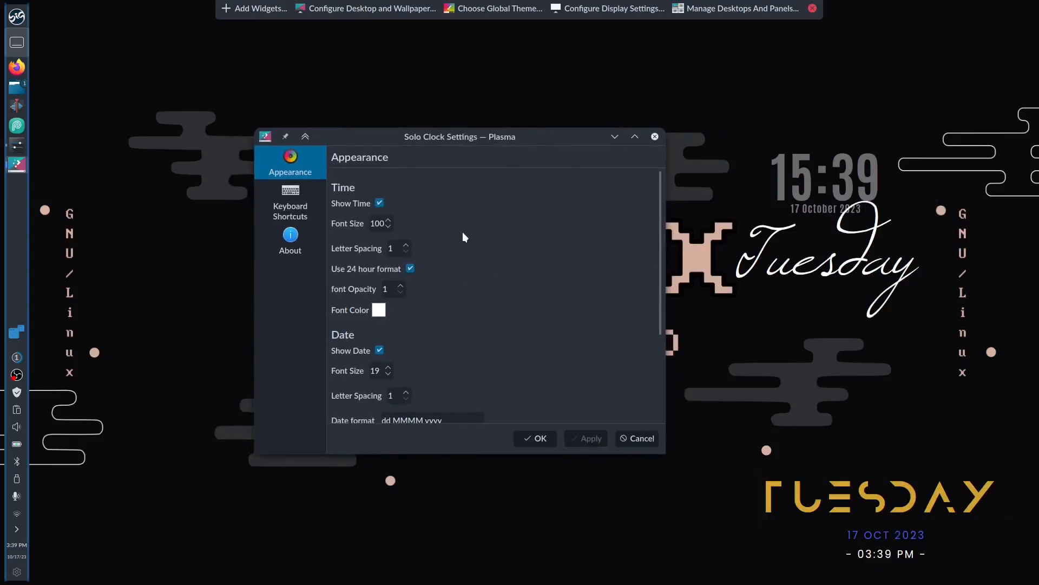
scroll(546, 321, "down", 3)
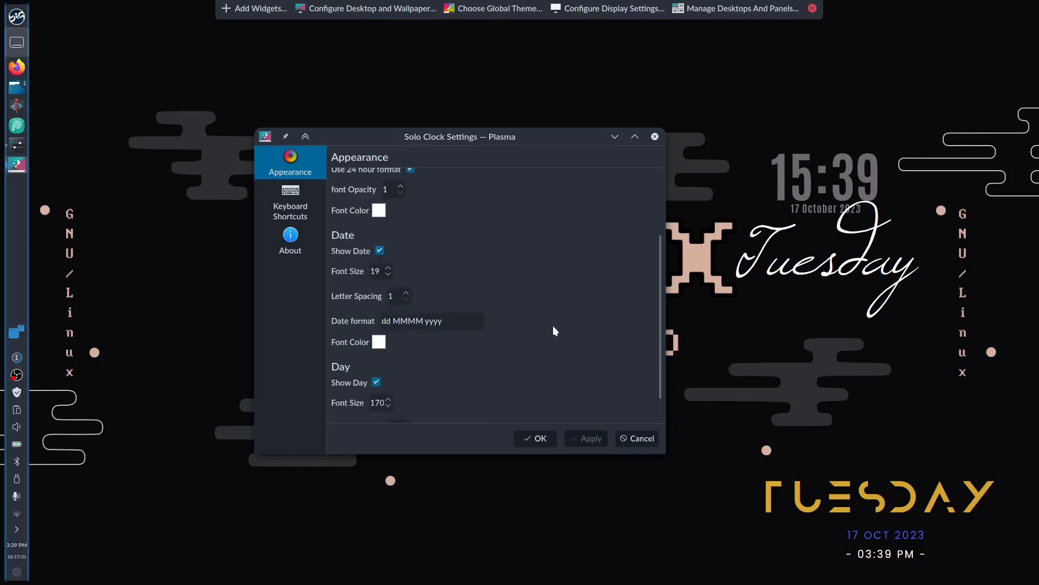
scroll(553, 325, "down", 1)
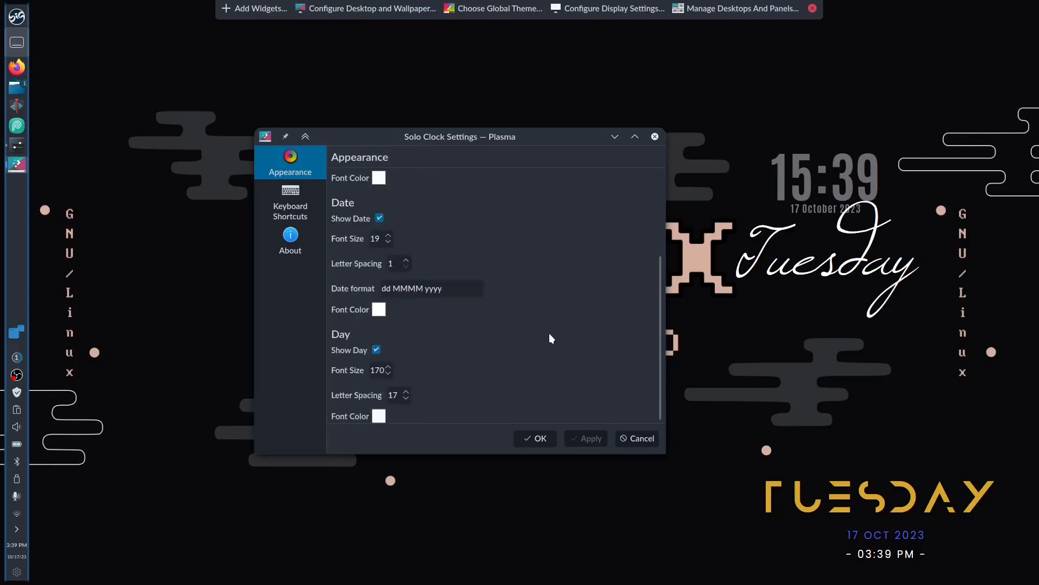
left_click(295, 204)
left_click(375, 207)
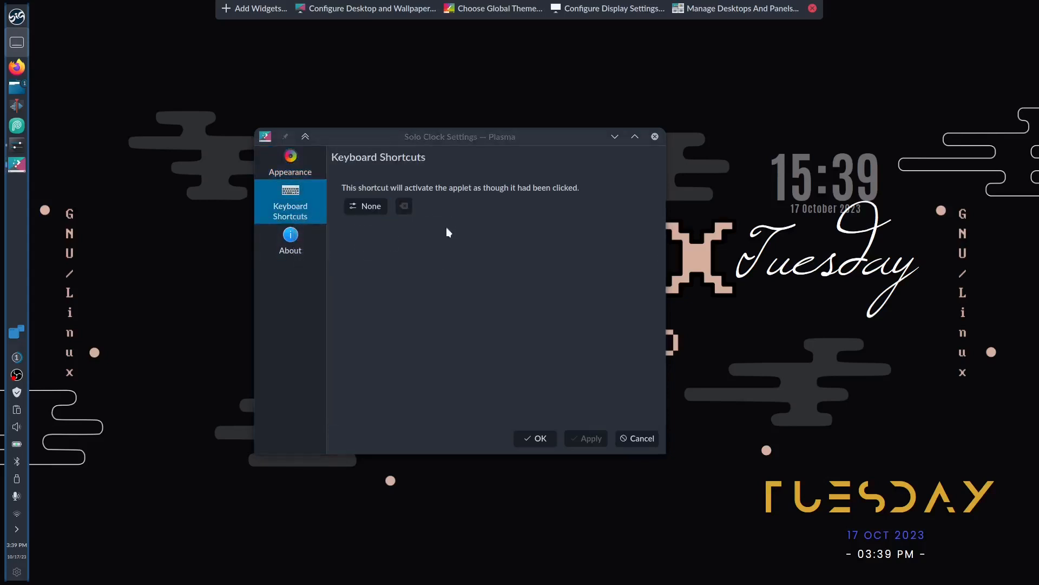
left_click(289, 242)
left_click(290, 163)
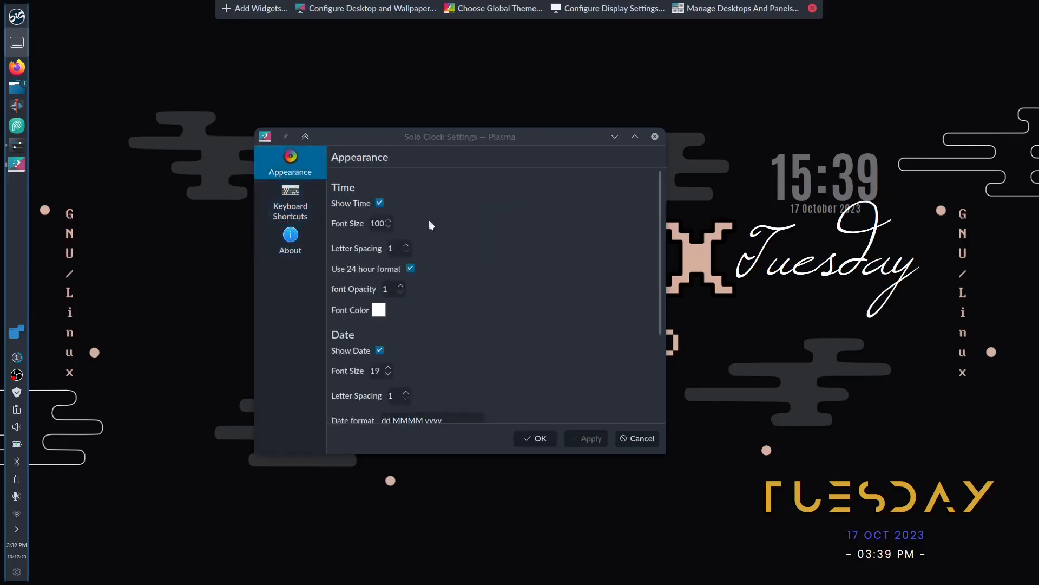
scroll(568, 324, "down", 3)
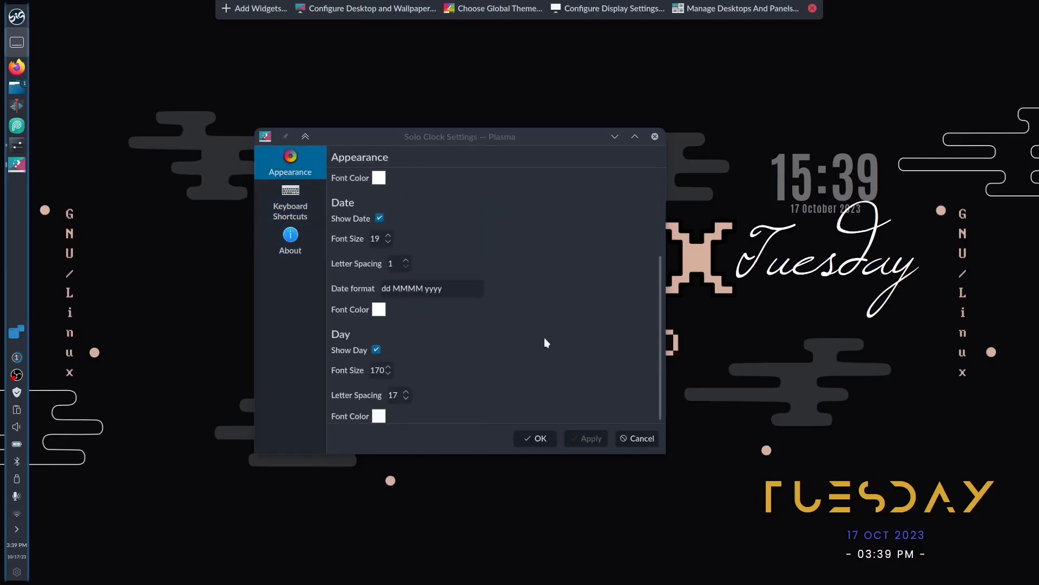
scroll(557, 353, "up", 3)
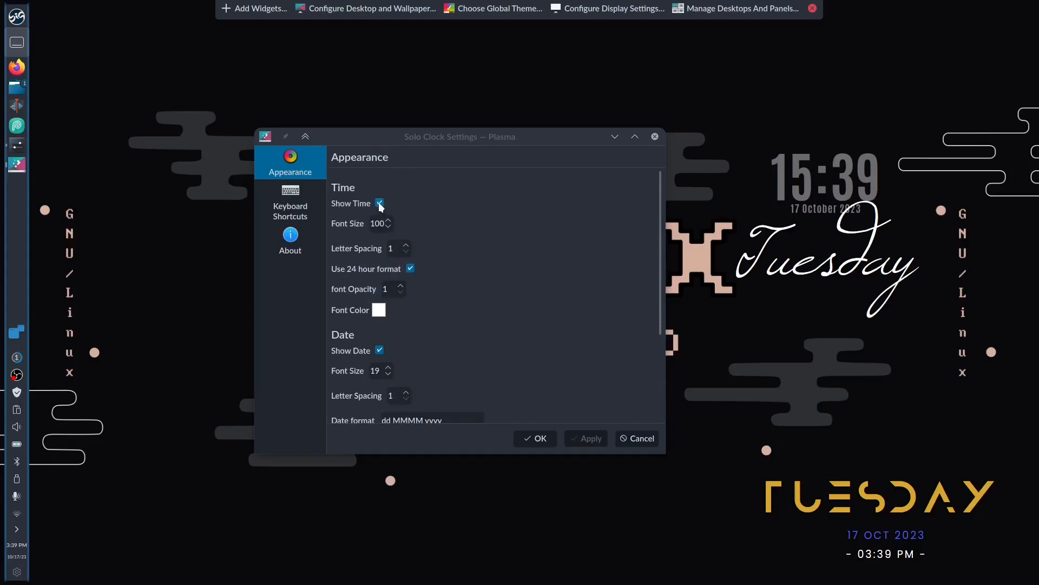
Step: Turn off the 24 hour format for the Solo Clock's time and apply the change
left_click(411, 269)
left_click(591, 443)
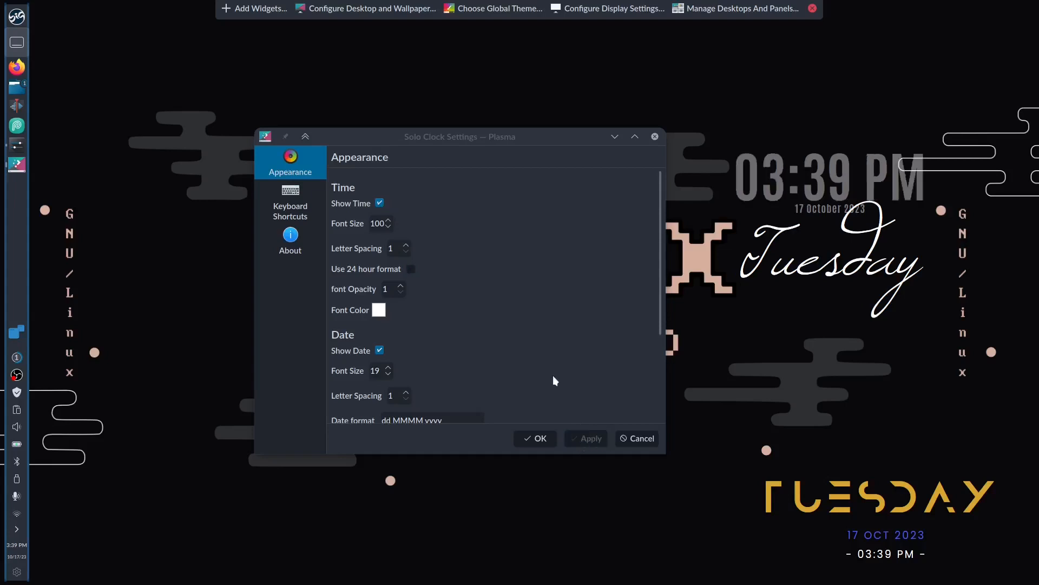
scroll(531, 321, "down", 3)
scroll(530, 320, "up", 3)
scroll(530, 318, "down", 4)
scroll(531, 318, "up", 4)
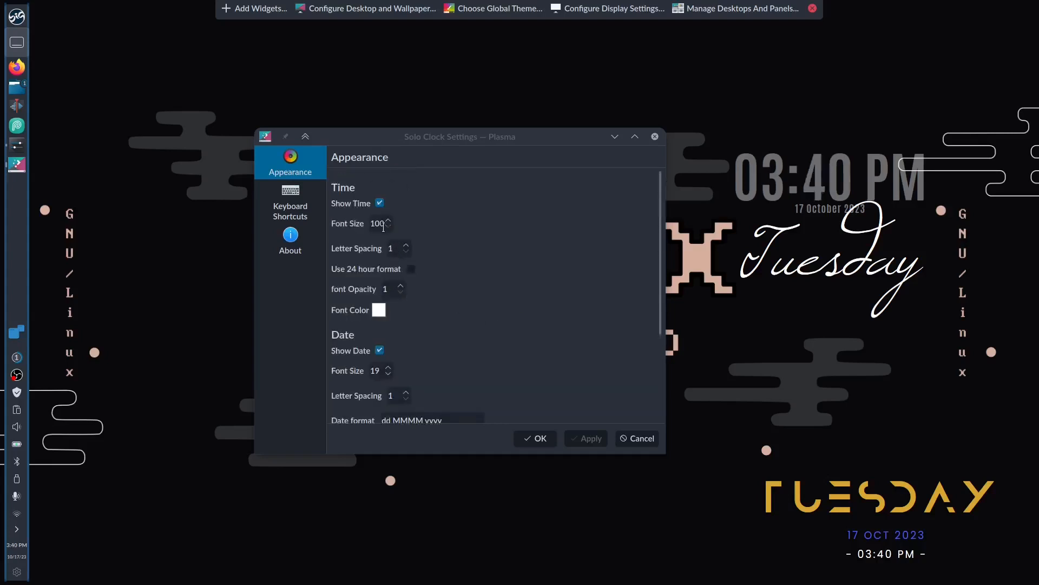
Step: Try hiding the time on the Solo Clock, applying it, and turn the time display back on
left_click(380, 203)
left_click(594, 441)
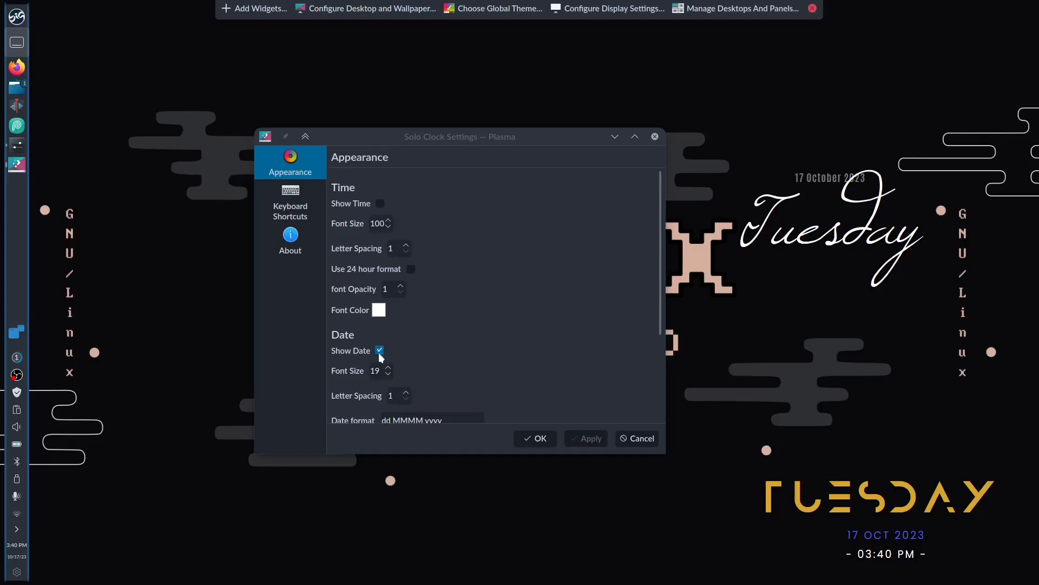
left_click(380, 203)
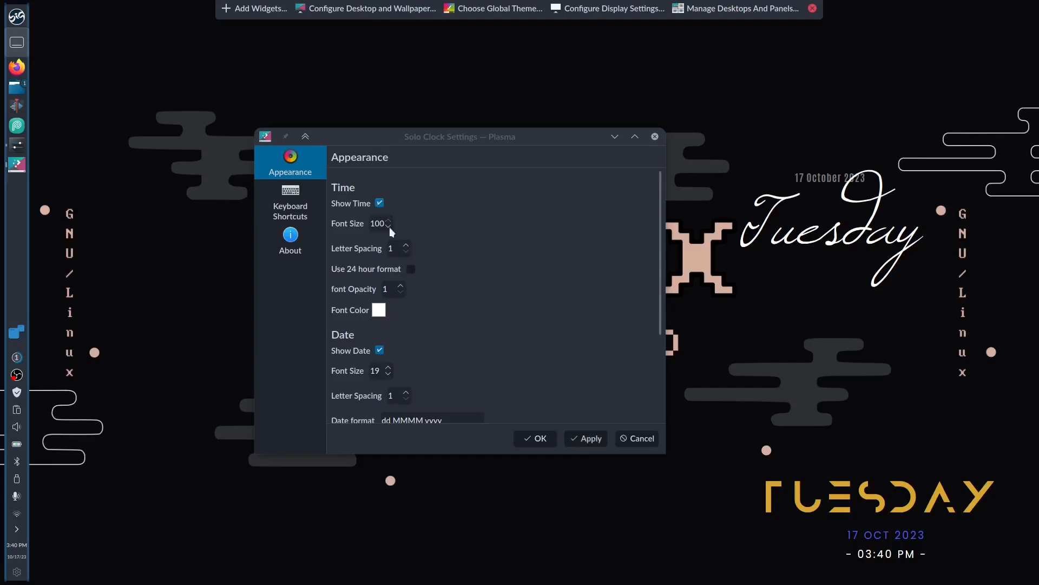
left_click(596, 442)
Step: Try hiding the day name on the Solo Clock, applying it, and turn the day display back on
scroll(519, 337, "down", 2)
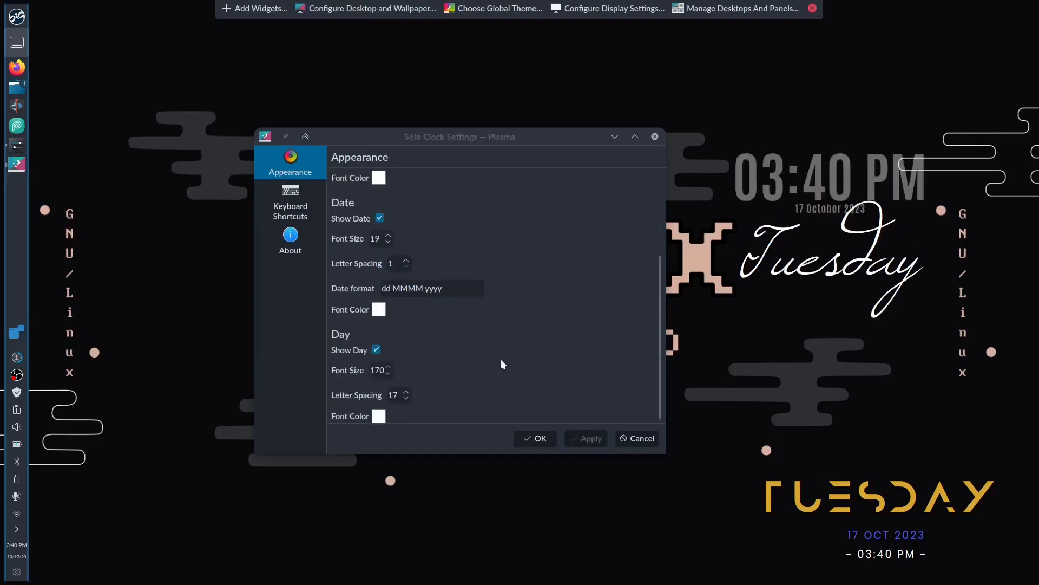
left_click(376, 350)
left_click(588, 439)
left_click(377, 350)
left_click(593, 440)
Step: Set the Solo Clock's day font size to 100, apply it and confirm the settings
double_click(379, 373)
type("10")
left_click(588, 440)
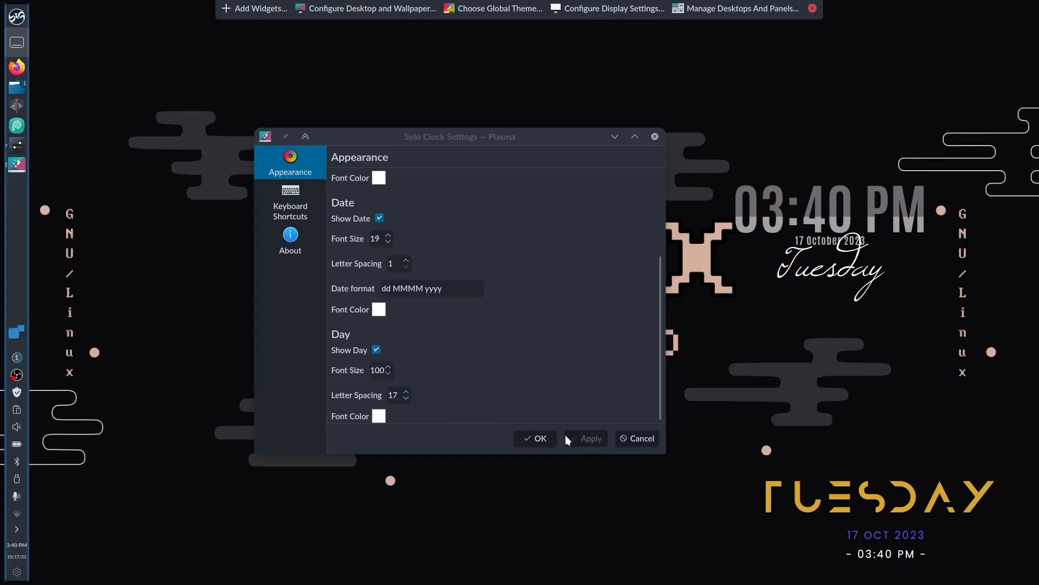
left_click(536, 438)
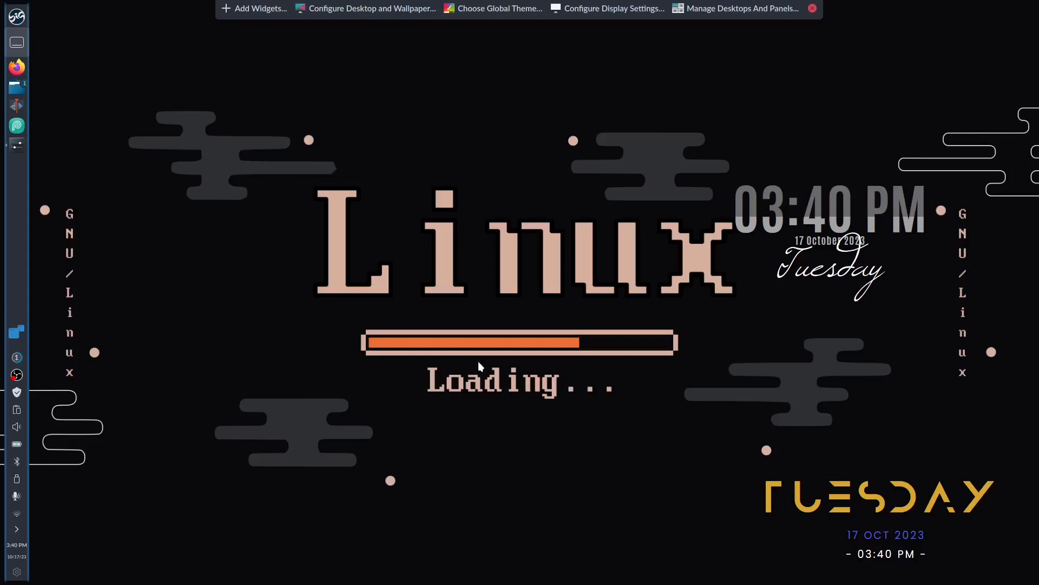
Step: Move the Solo Clock below the wallpaper's Loading text, enlarge its frame and shift it slightly left to centre it
left_click_drag(842, 229, 556, 464)
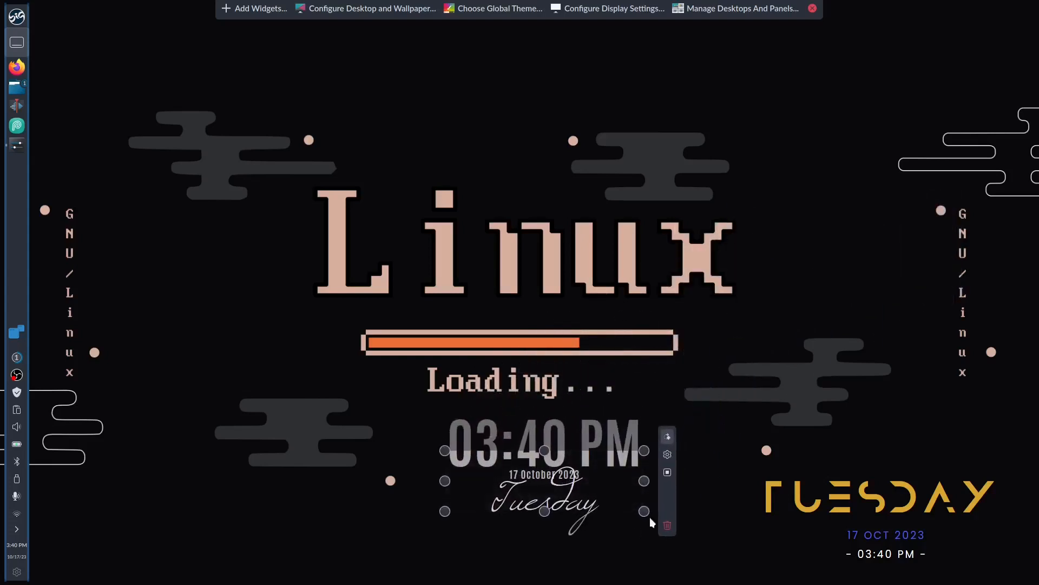
left_click_drag(645, 512, 686, 564)
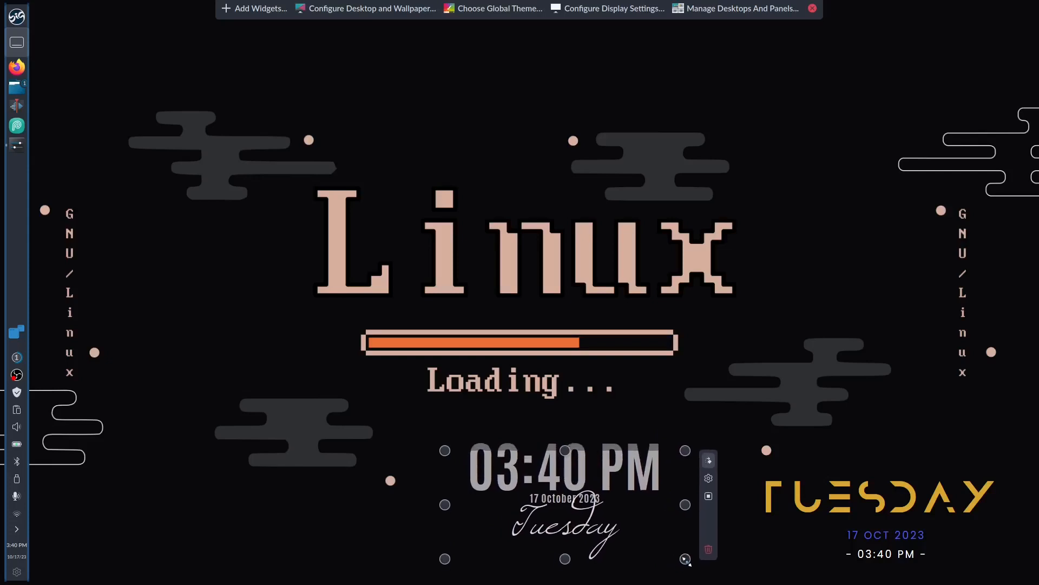
mouse_move(617, 496)
left_mouse_down()
mouse_move(832, 360)
mouse_move(868, 262)
mouse_move(648, 485)
mouse_move(644, 507)
mouse_move(600, 495)
left_mouse_up()
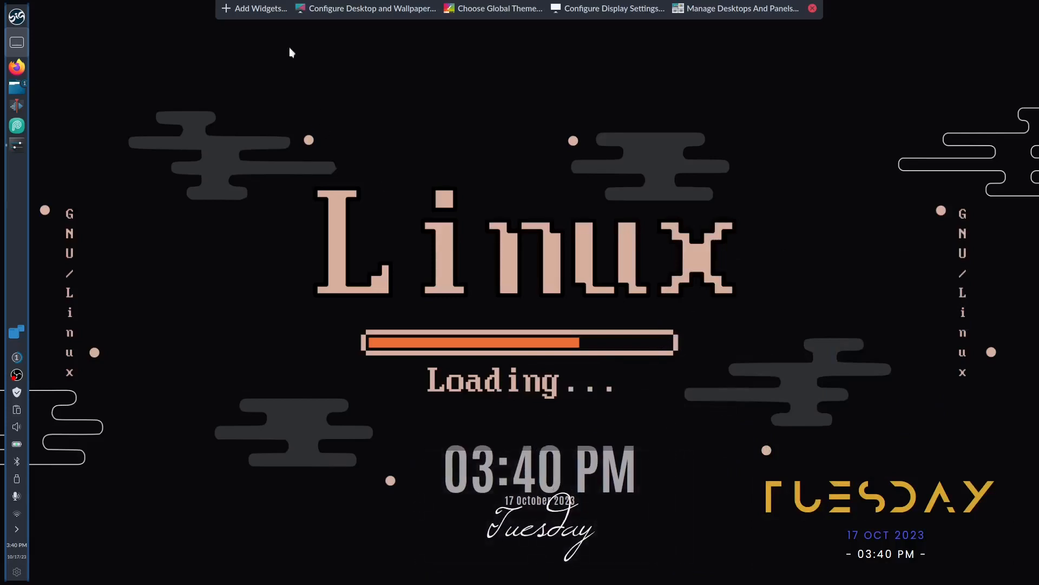
Step: Browse the available desktop widgets and add the Comic Strip widget to the desktop
left_click(254, 8)
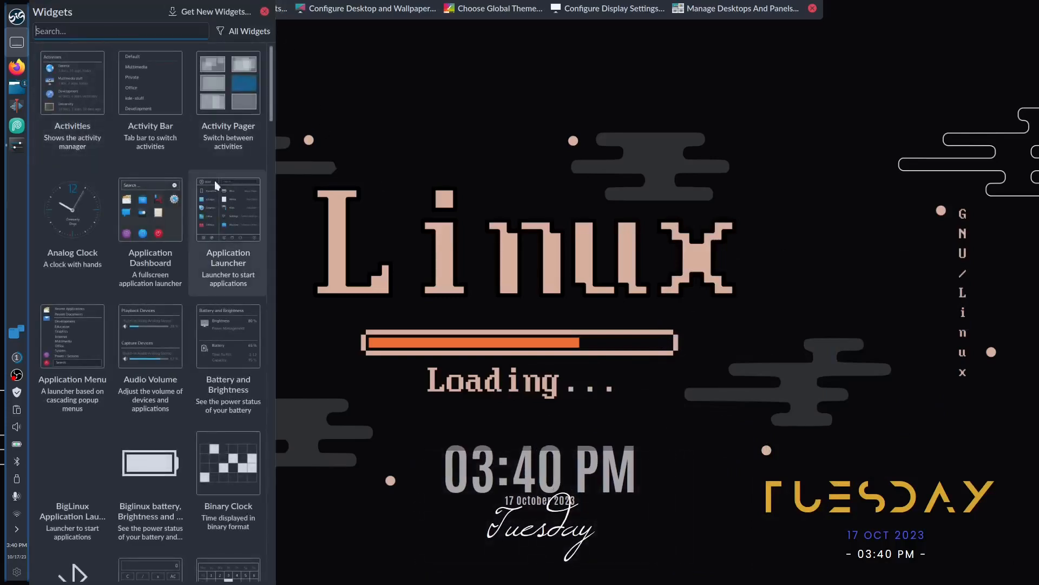
scroll(200, 375, "down", 3)
scroll(199, 375, "down", 2)
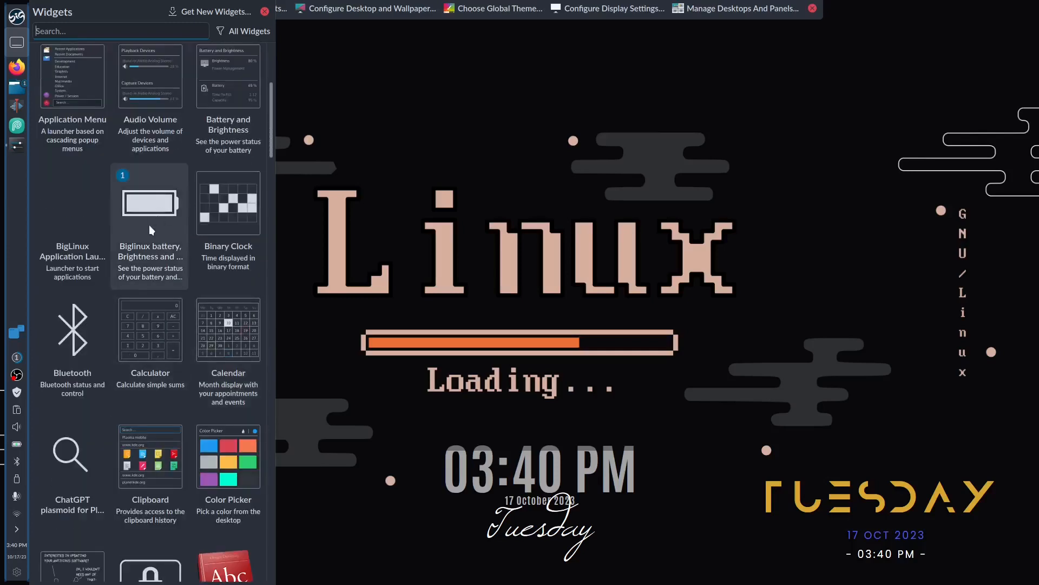
scroll(86, 265, "down", 3)
scroll(99, 316, "down", 1)
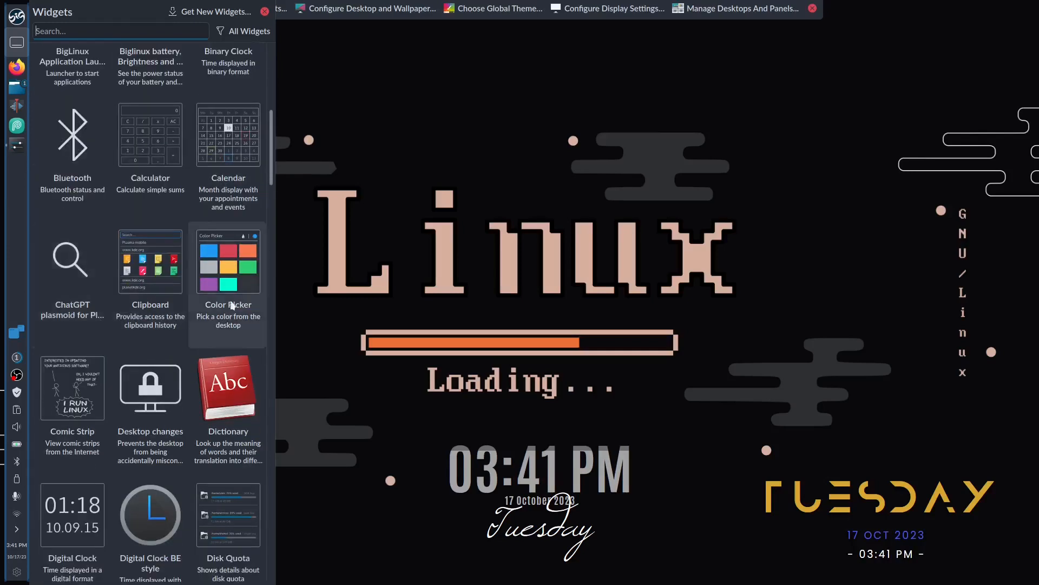
scroll(242, 281, "down", 3)
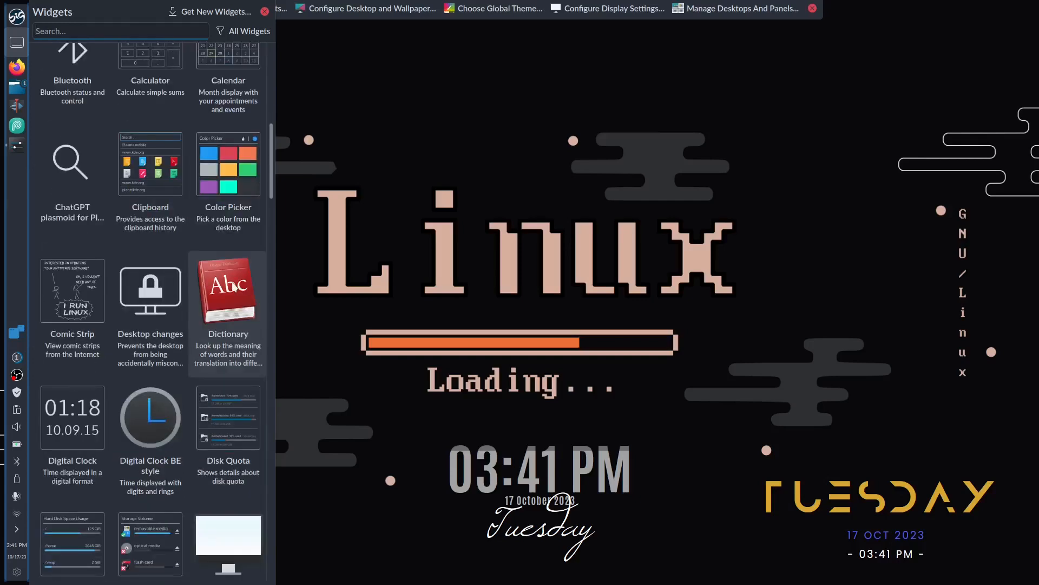
double_click(76, 277)
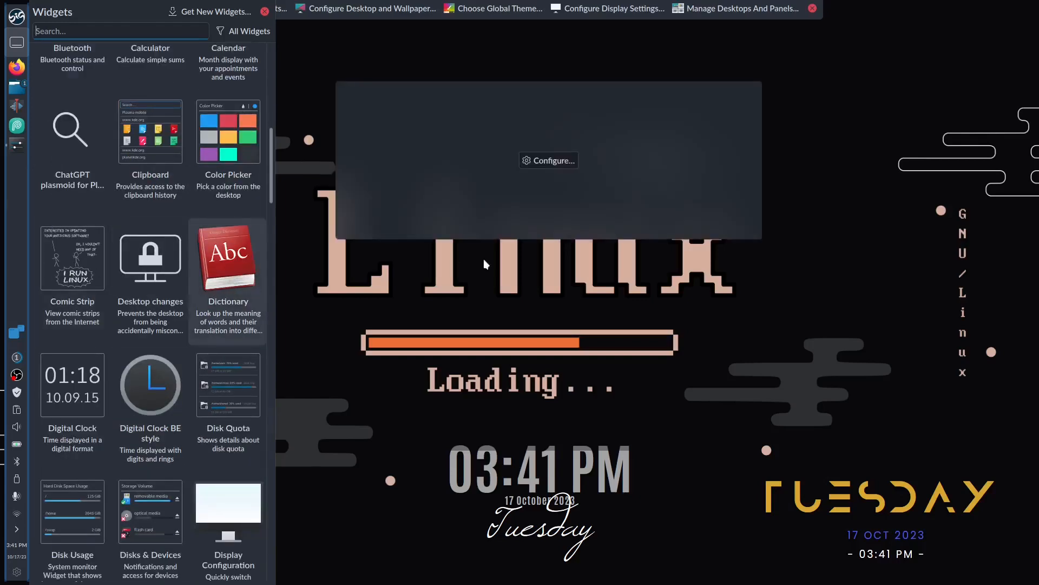
Step: From the Comic Strip's settings, find Square Root of Minus Garfield among the downloadable comics, install it and close the download window
left_click(563, 160)
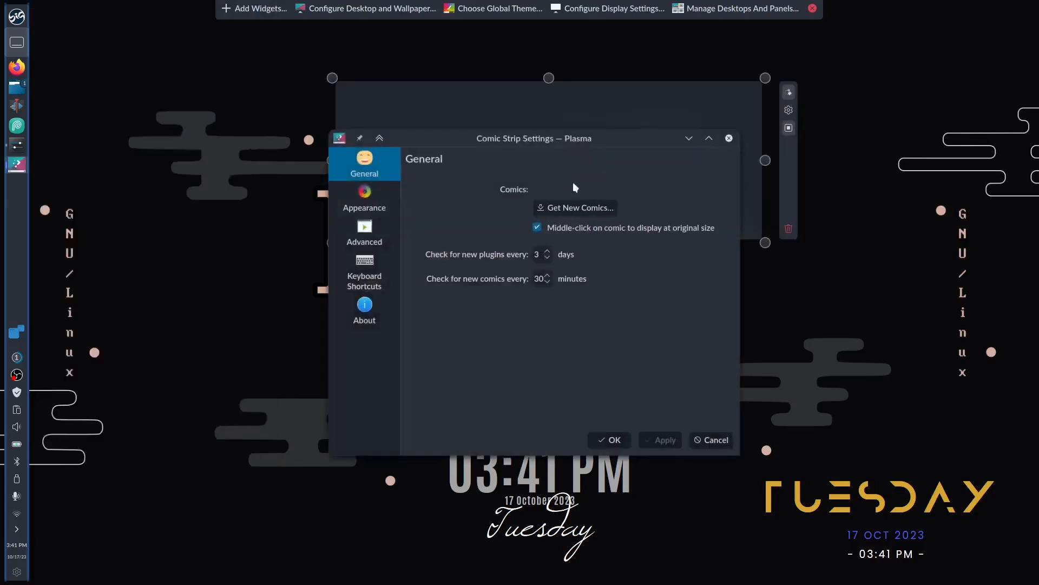
left_click(577, 210)
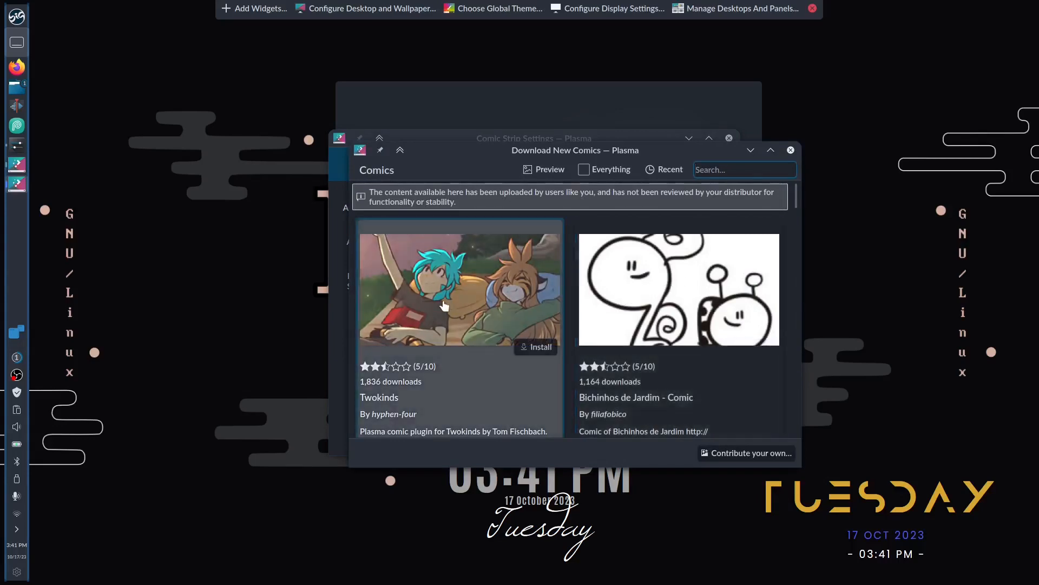
scroll(444, 306, "down", 3)
scroll(444, 306, "down", 10)
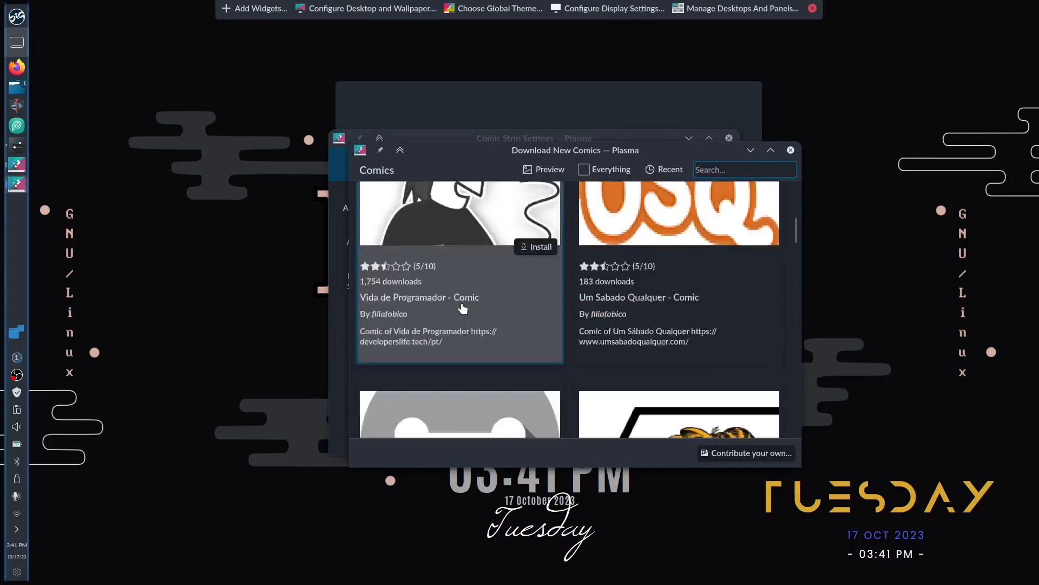
scroll(463, 309, "down", 4)
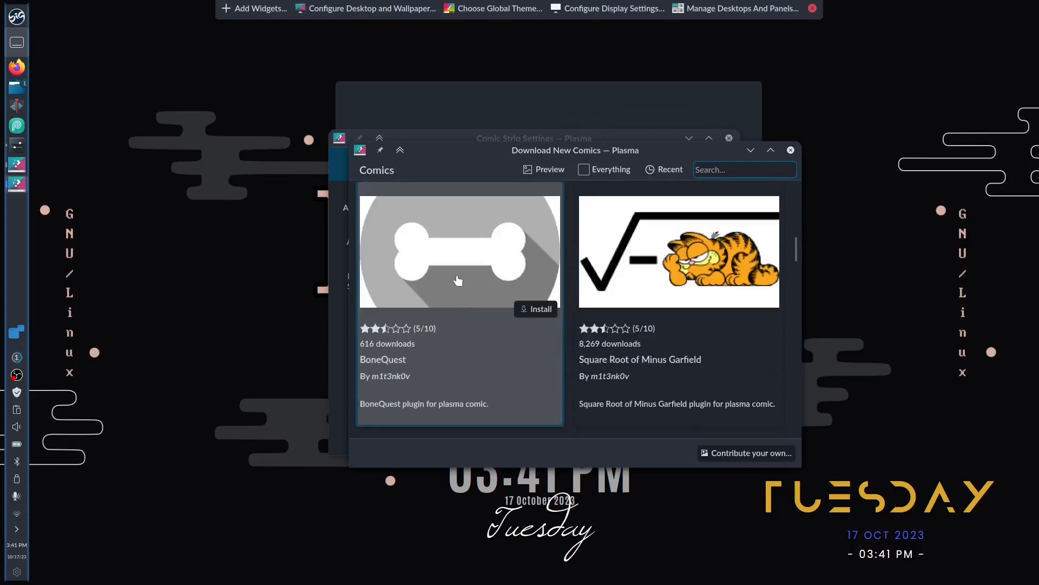
left_click(760, 309)
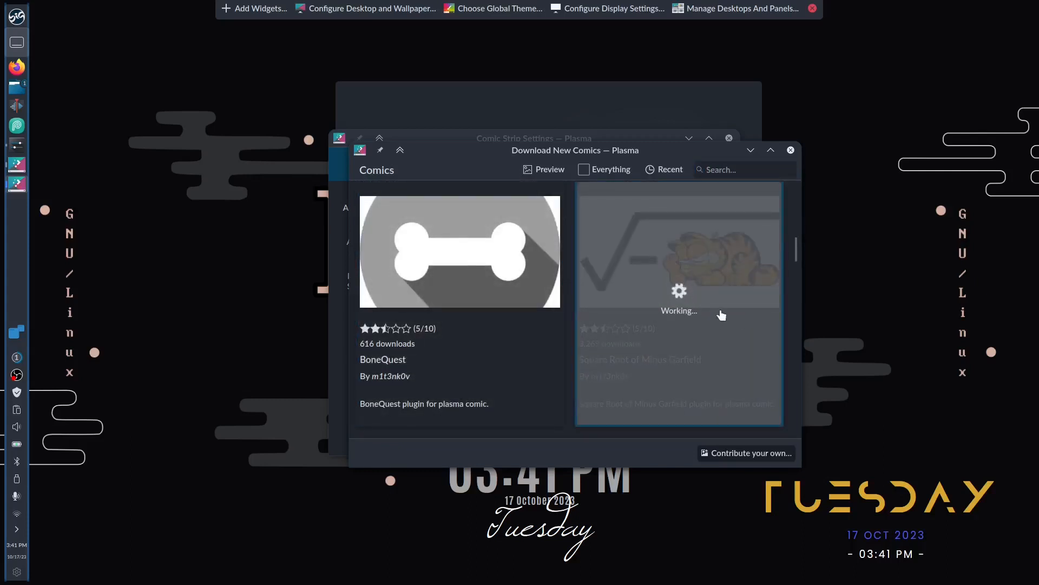
left_click(791, 150)
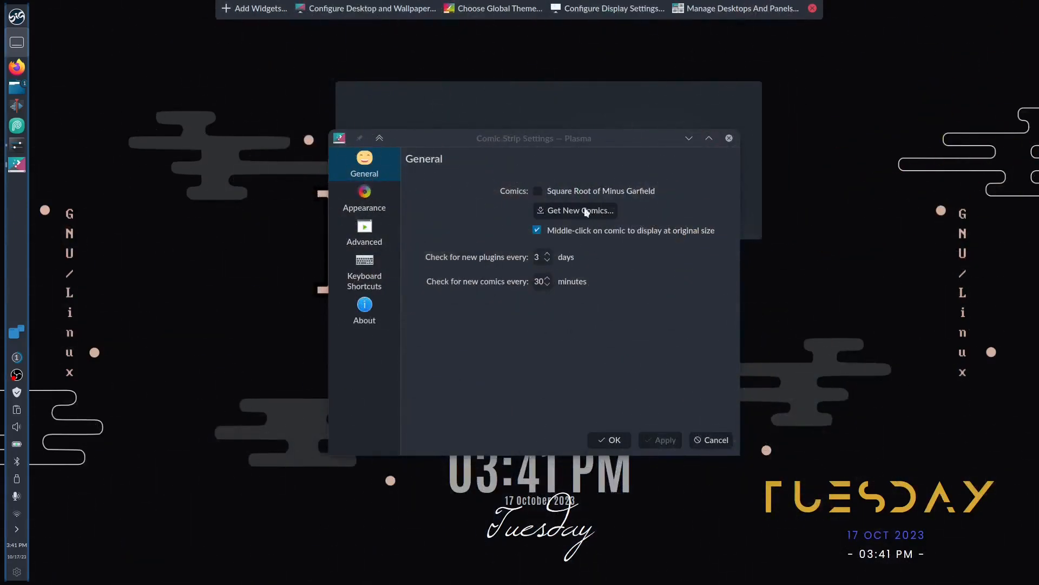
Step: Enable Square Root of Minus Garfield for the Comic Strip widget, apply it and move the settings window off the widget
left_click(612, 192)
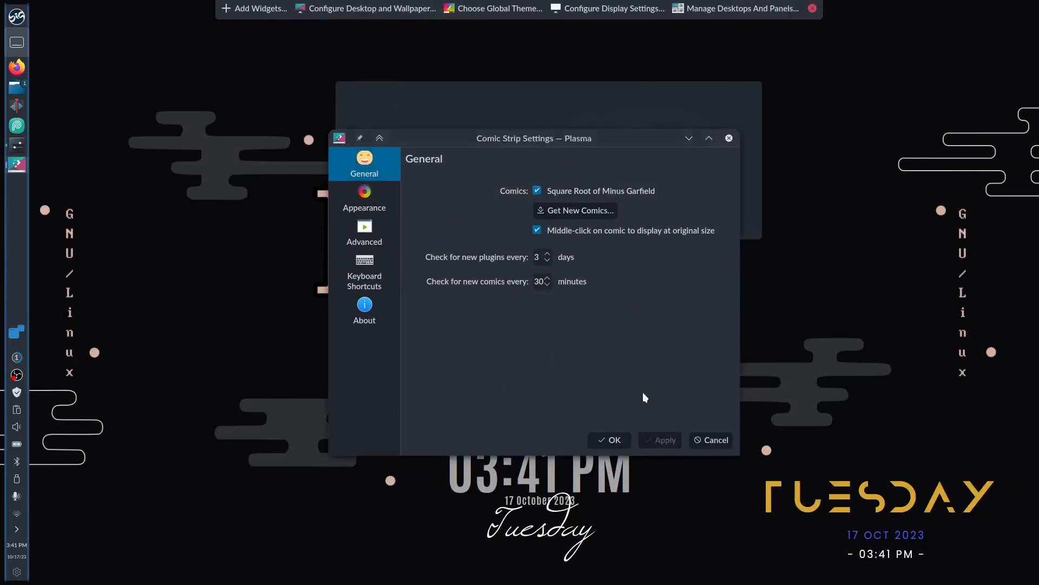
left_click_drag(598, 141, 404, 257)
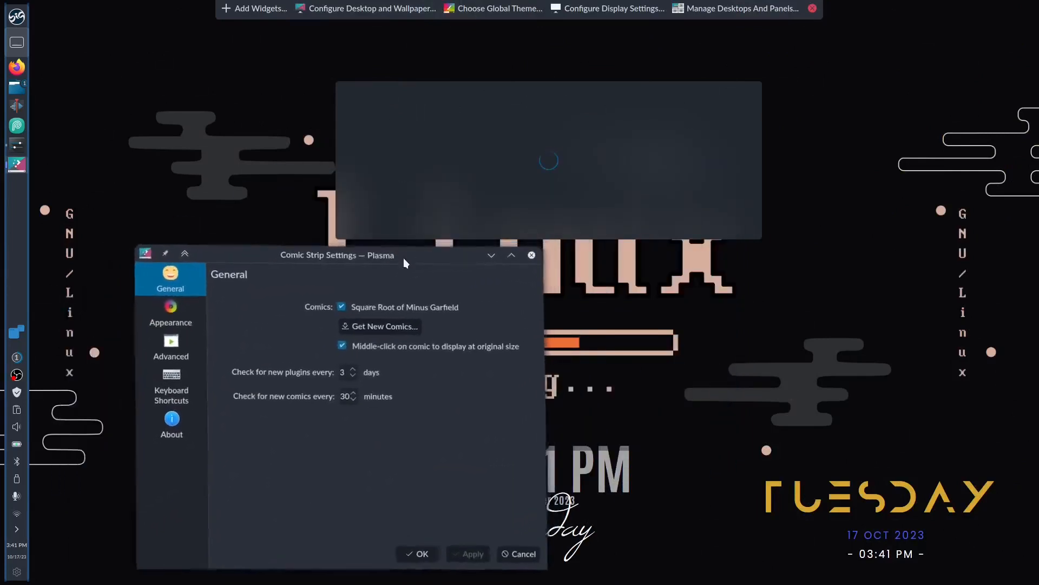
mouse_move(615, 158)
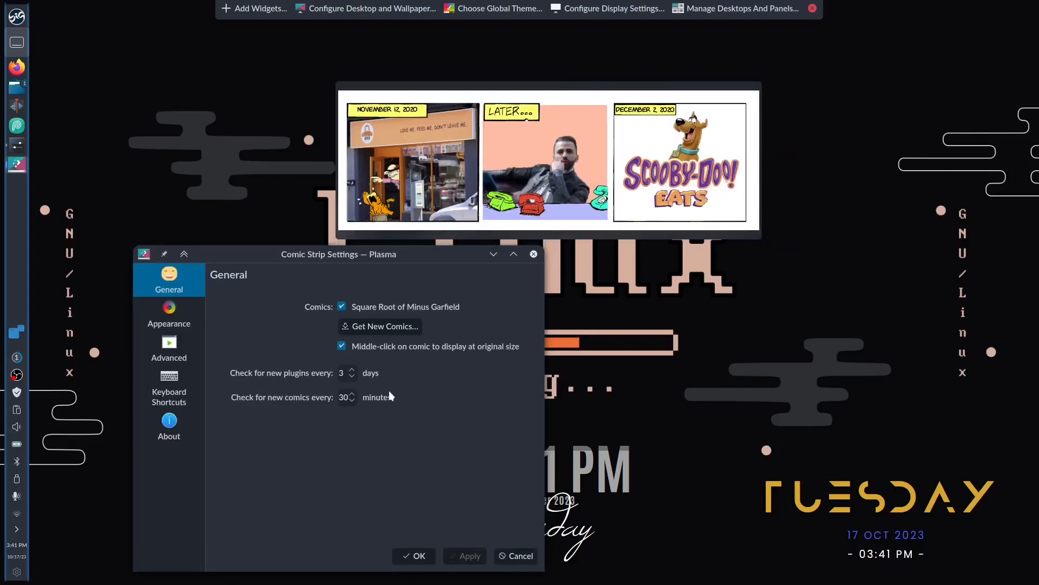
Step: Set the Comic Strip widget to check for new plugins every 1 day, apply the change and close its settings
left_click(352, 378)
left_click(353, 377)
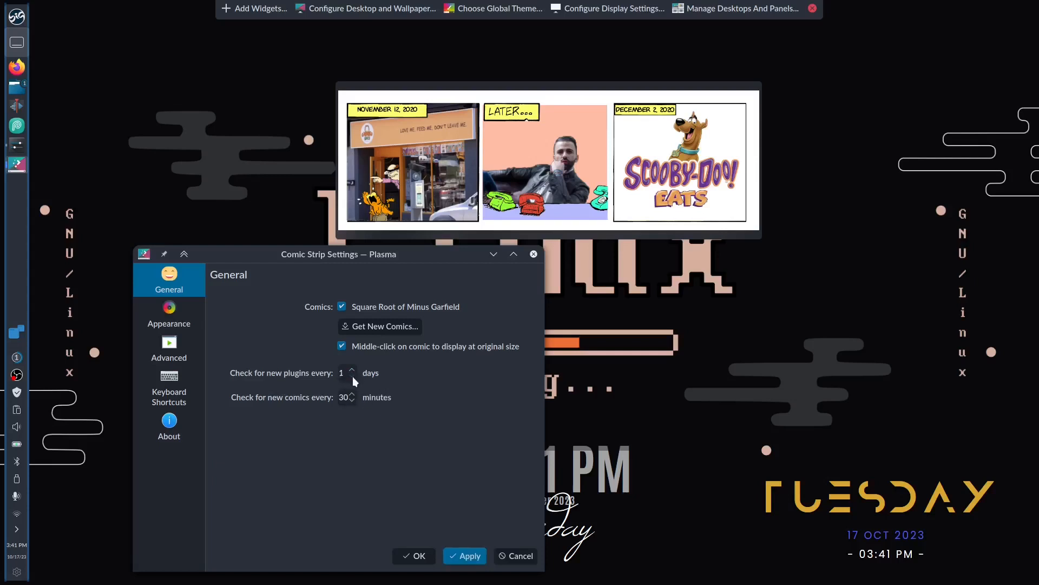
left_click(459, 557)
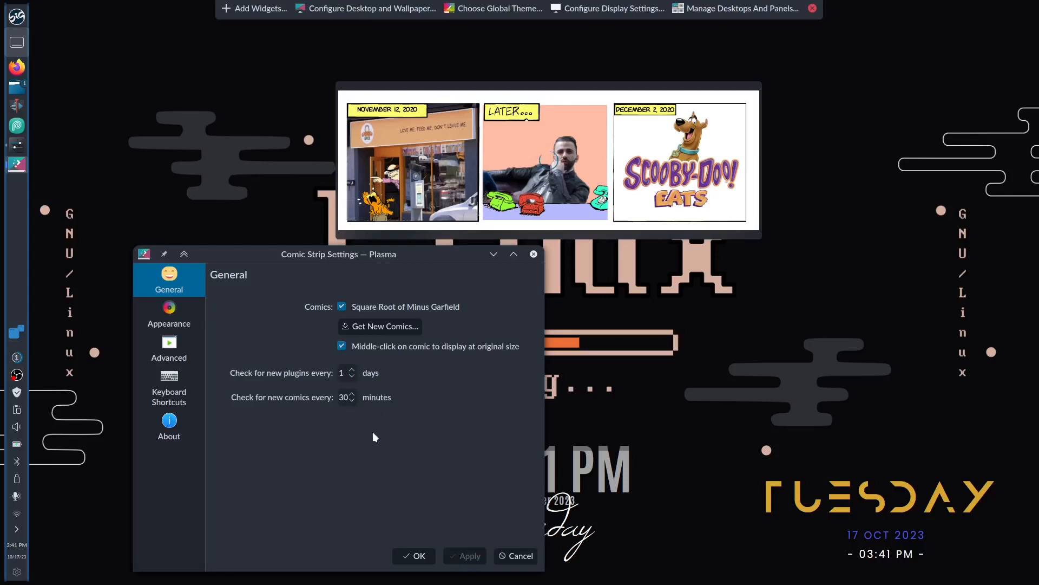
left_click(414, 555)
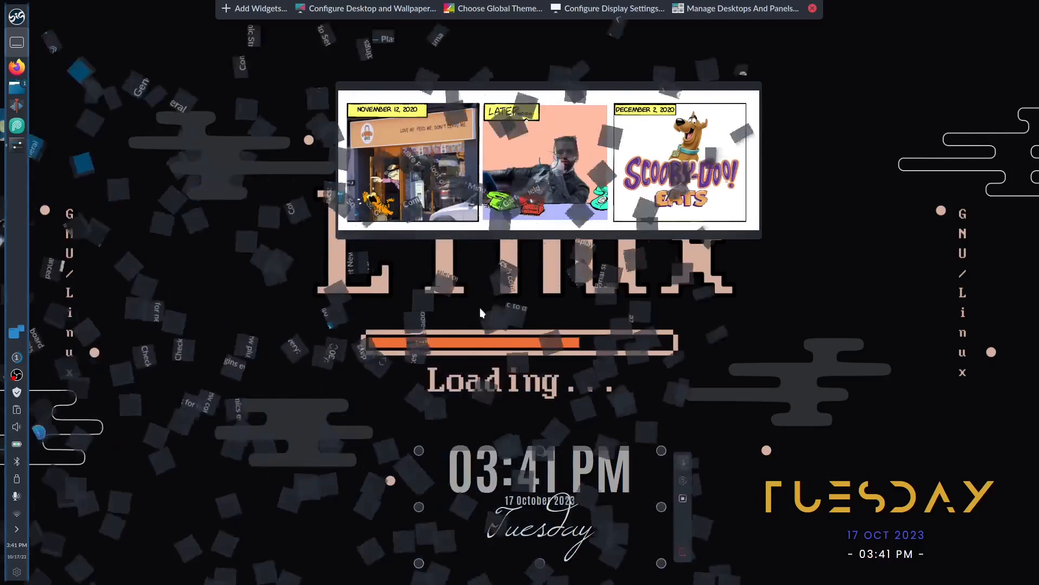
Step: Move the Comic Strip widget to the desktop's upper-right area, above the wallpaper's Linux text, and leave desktop edit mode
left_click_drag(567, 193, 808, 143)
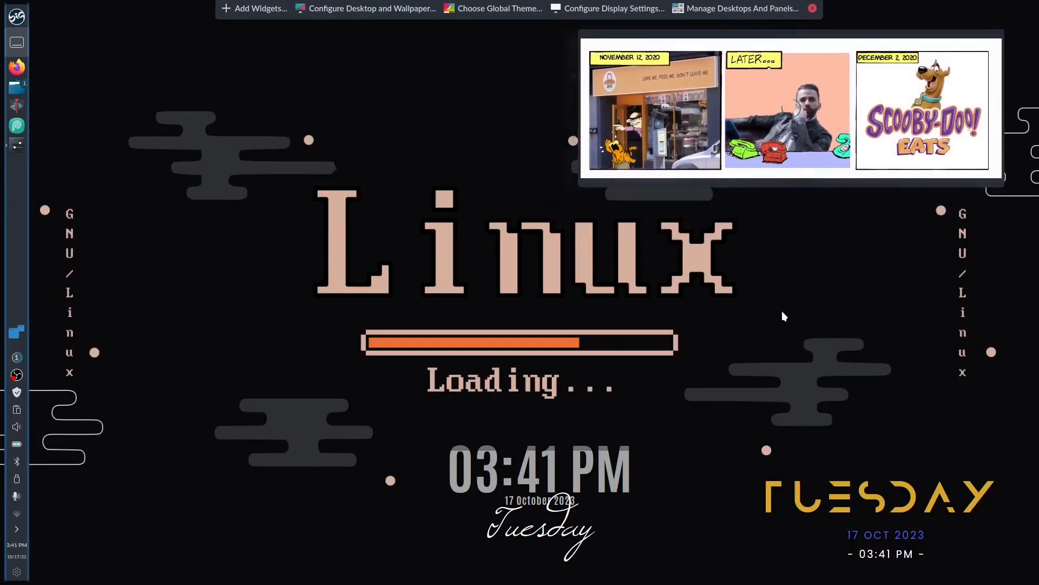
left_click(812, 9)
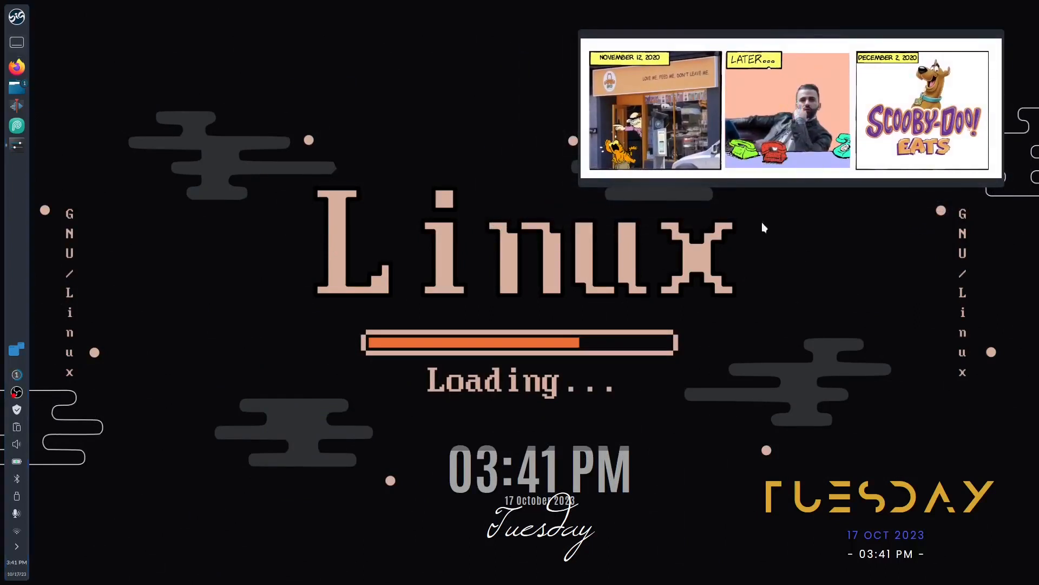
Step: Page back and forth between the newest and previous strips in the Comic Strip widget, ending on the previous one
mouse_move(699, 155)
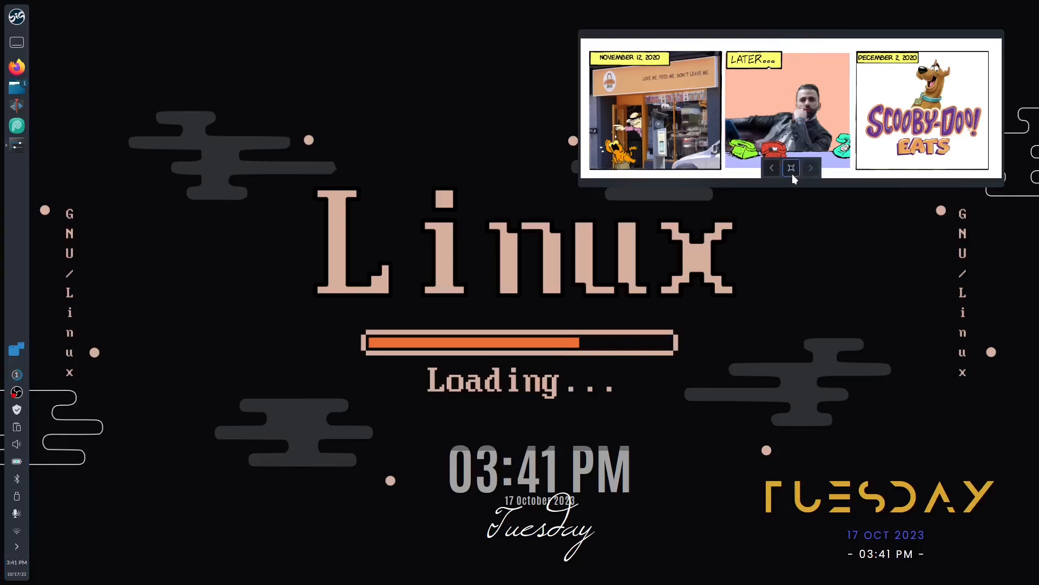
left_click(773, 168)
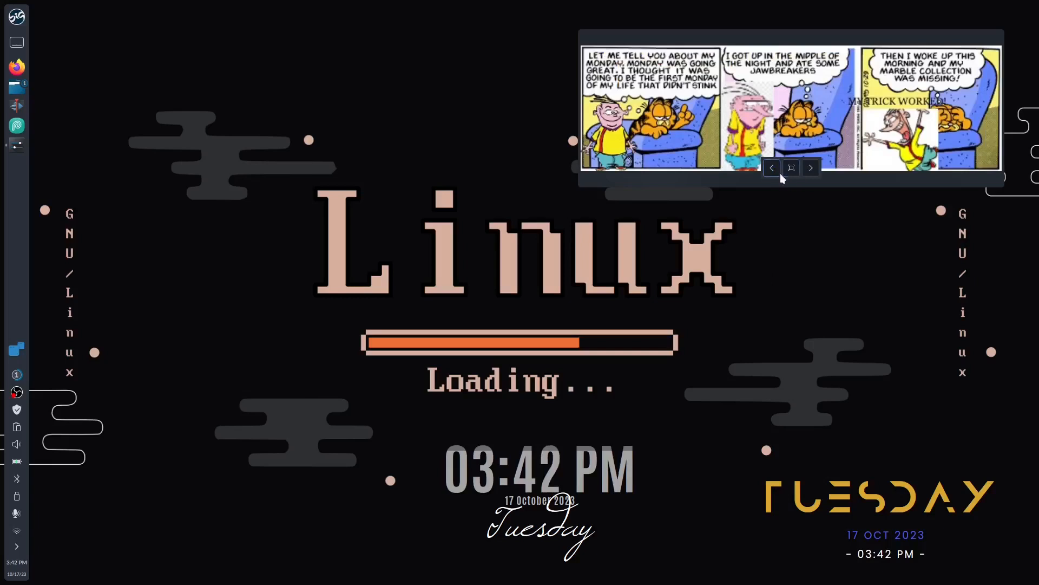
left_click(809, 174)
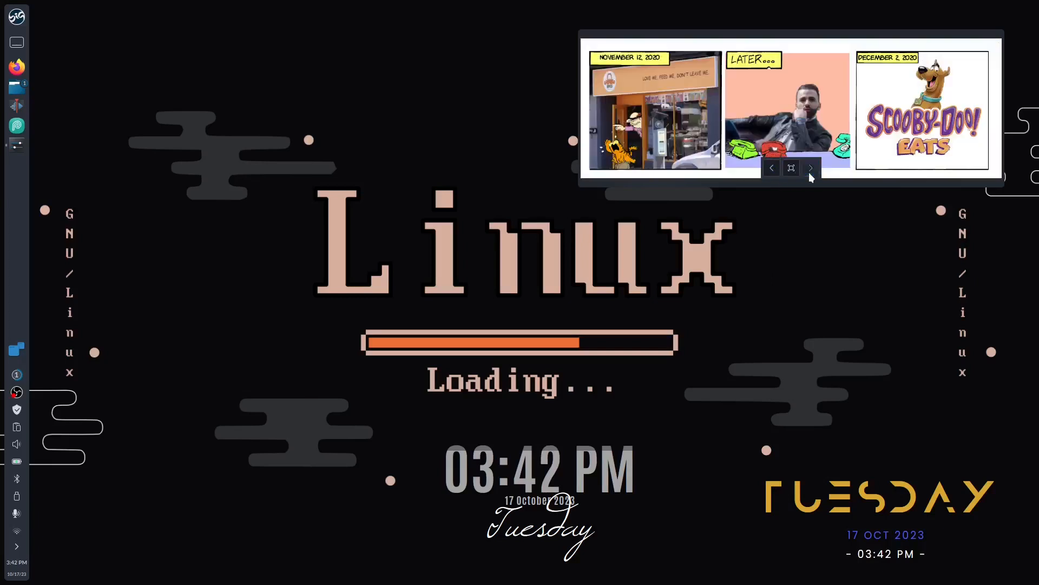
left_click(772, 169)
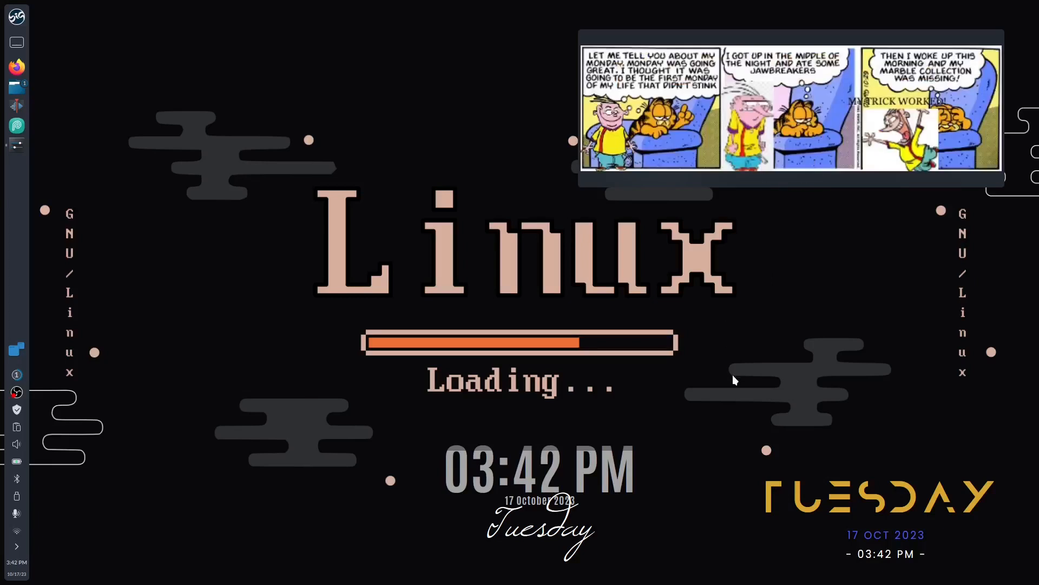